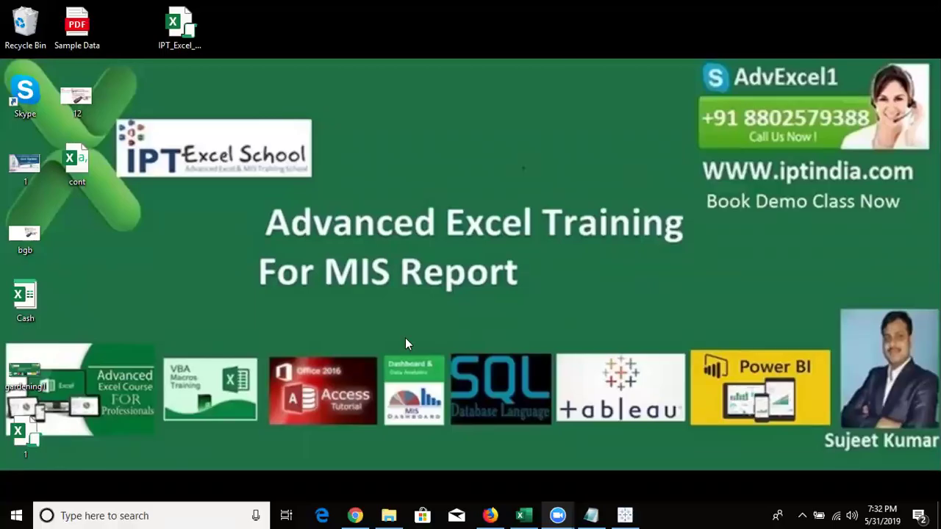
# Bring Excel back and select cell A1 on the Data sheet's employee table.
pyautogui.click(524, 515)
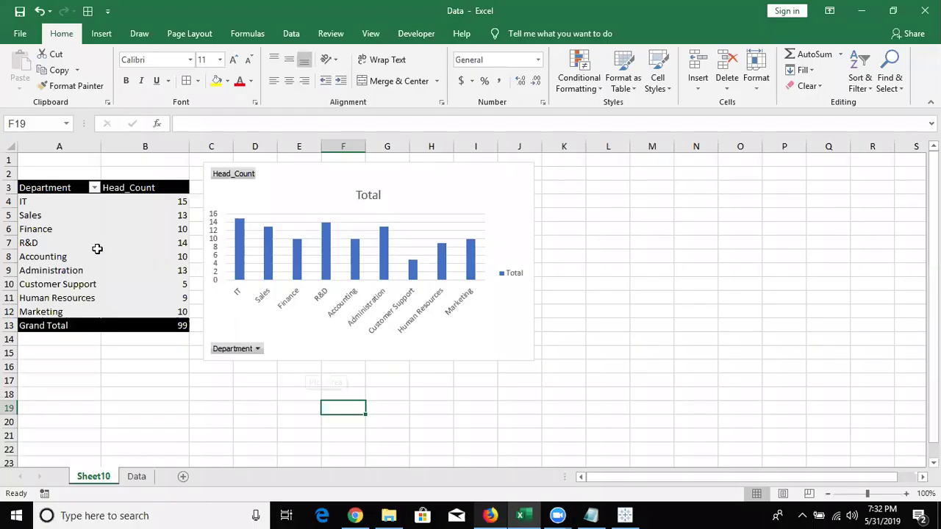
pyautogui.click(58, 361)
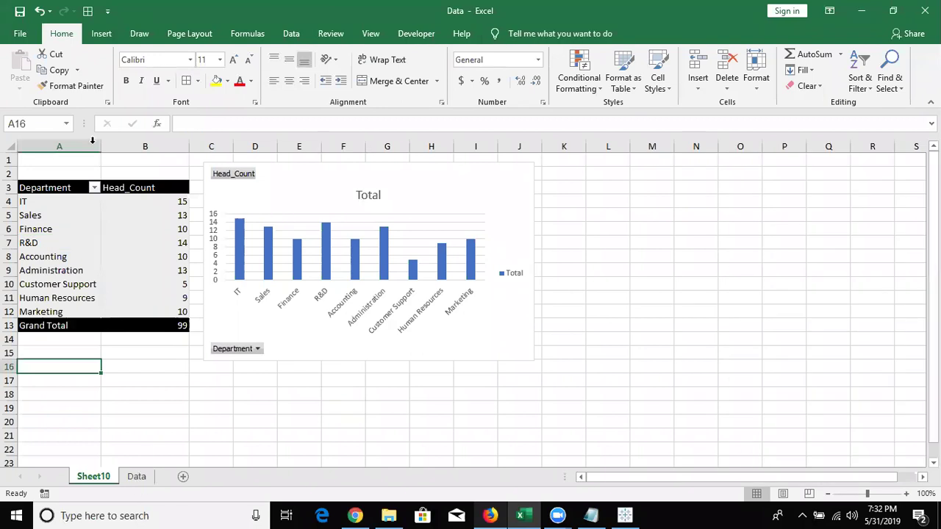
pyautogui.click(136, 477)
pyautogui.moveTo(74, 160)
pyautogui.mouseDown()
pyautogui.moveTo(297, 148)
pyautogui.moveTo(449, 163)
pyautogui.mouseUp()
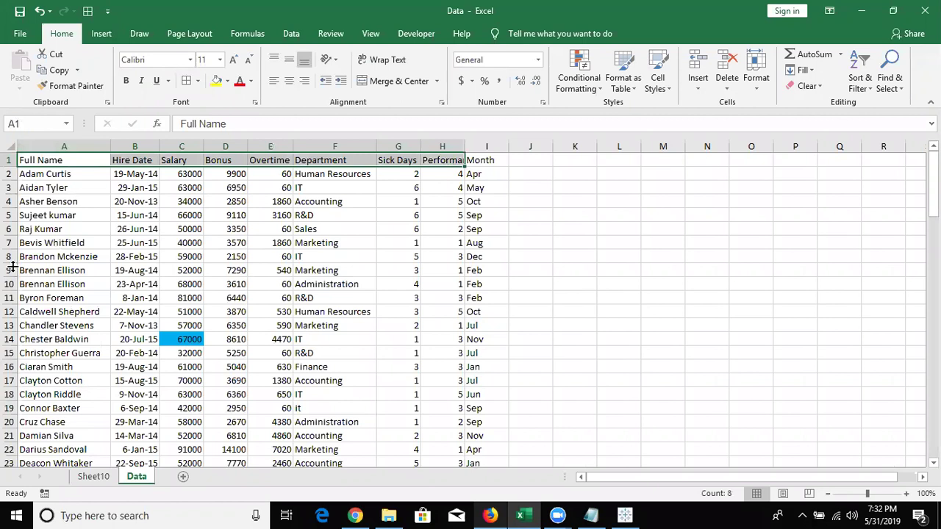
pyautogui.click(55, 158)
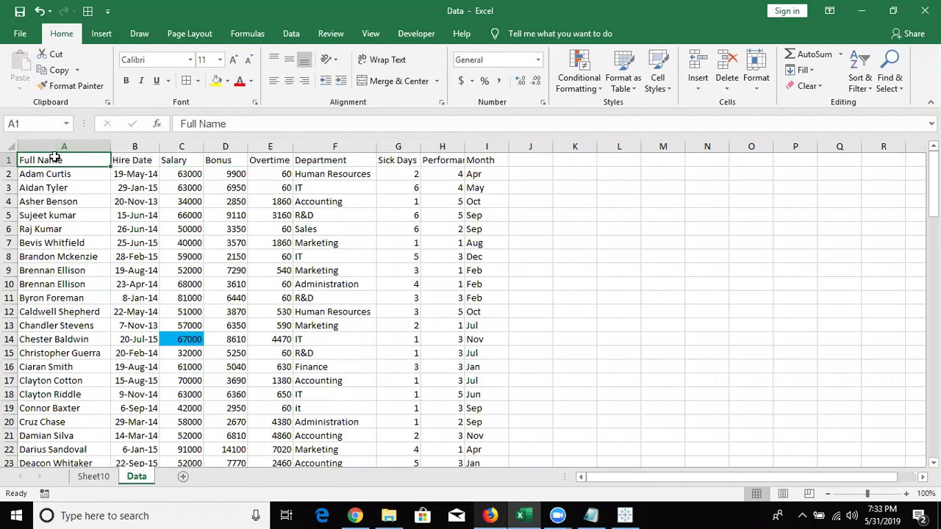
# Insert a PivotTable from Data!$A$1:$I$100 on a new worksheet.
pyautogui.click(103, 34)
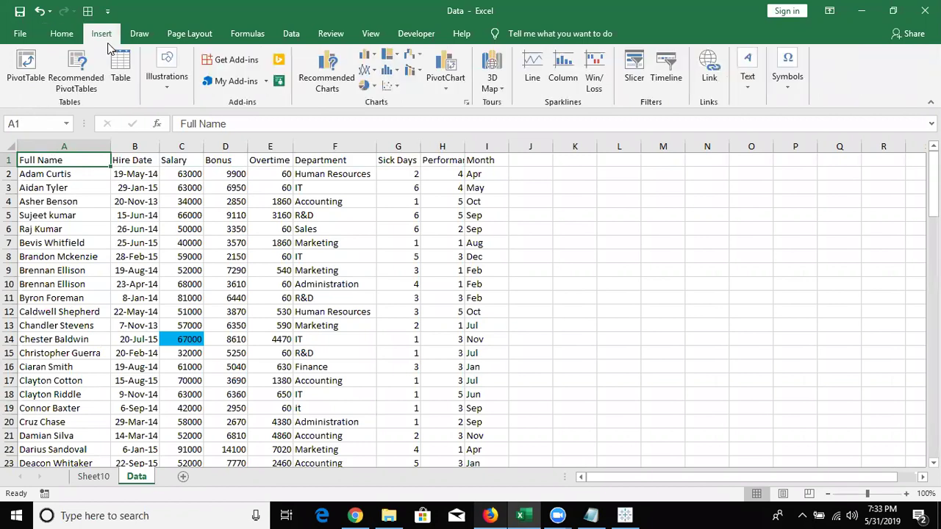
pyautogui.click(18, 87)
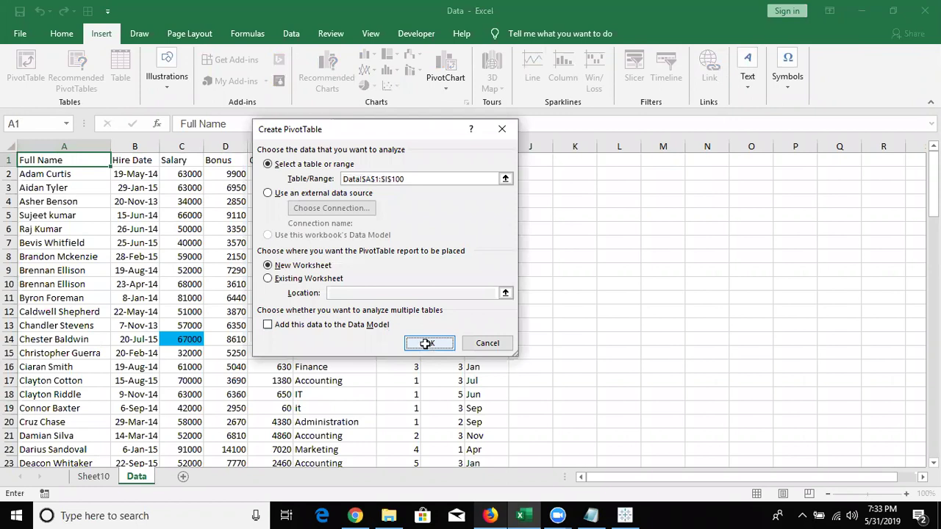
pyautogui.press('Return')
# Review the Department, Month and Sick Days columns on the Data sheet, then return to Sheet11.
pyautogui.click(186, 476)
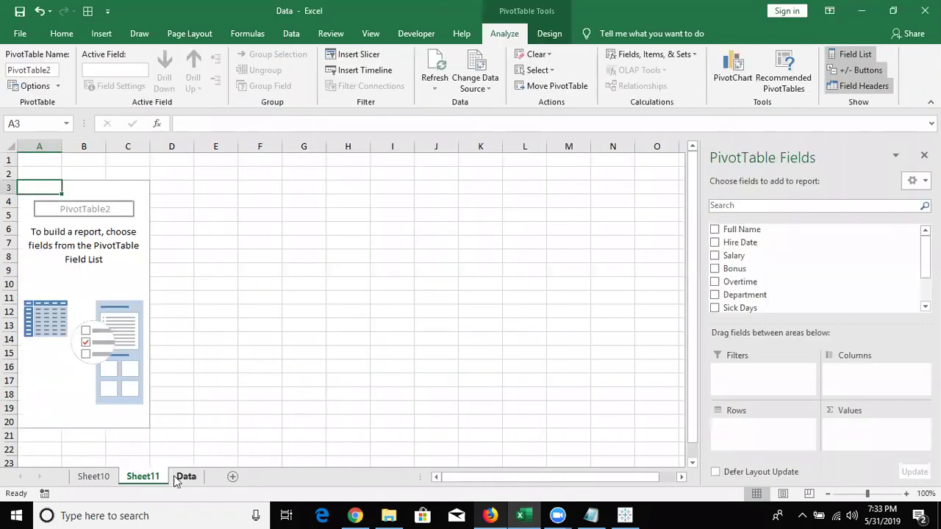
pyautogui.click(289, 307)
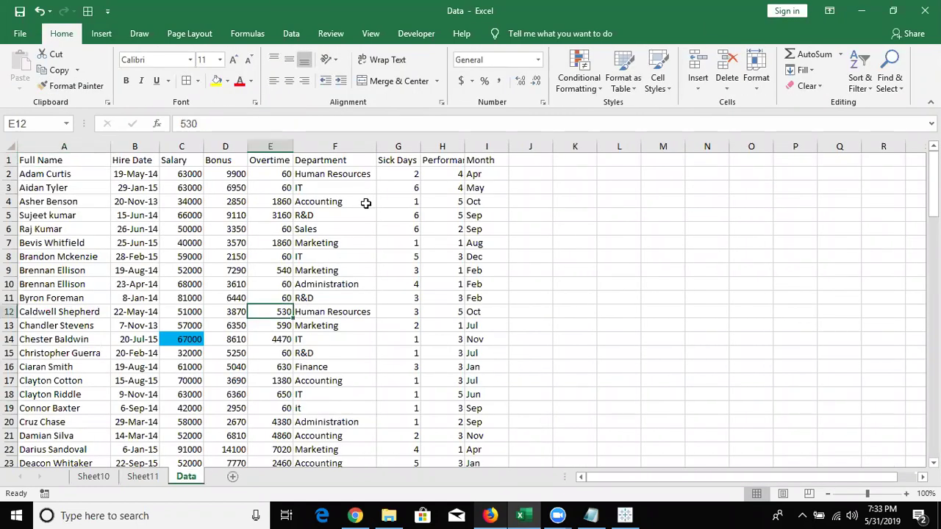
pyautogui.click(365, 203)
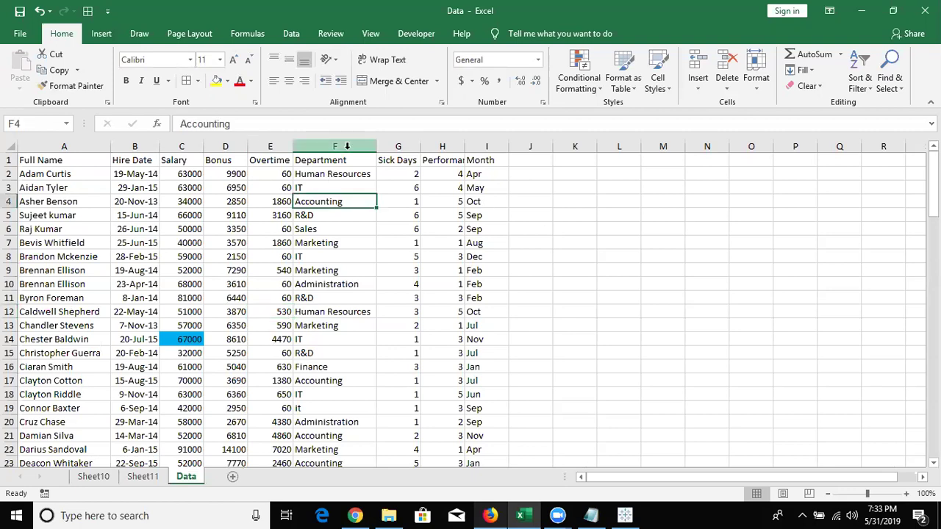
pyautogui.click(344, 144)
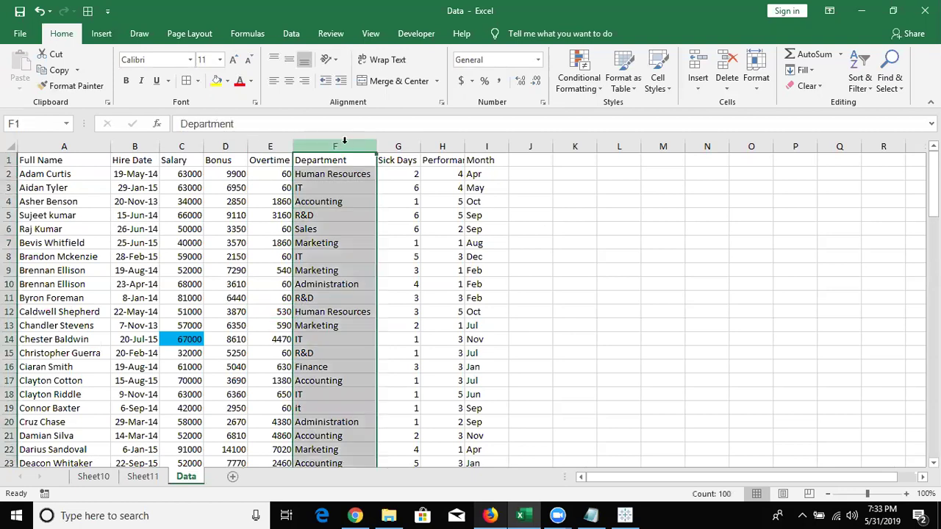
pyautogui.keyDown('ctrl'); pyautogui.click(482, 142); pyautogui.keyUp('ctrl')
pyautogui.click(482, 142)
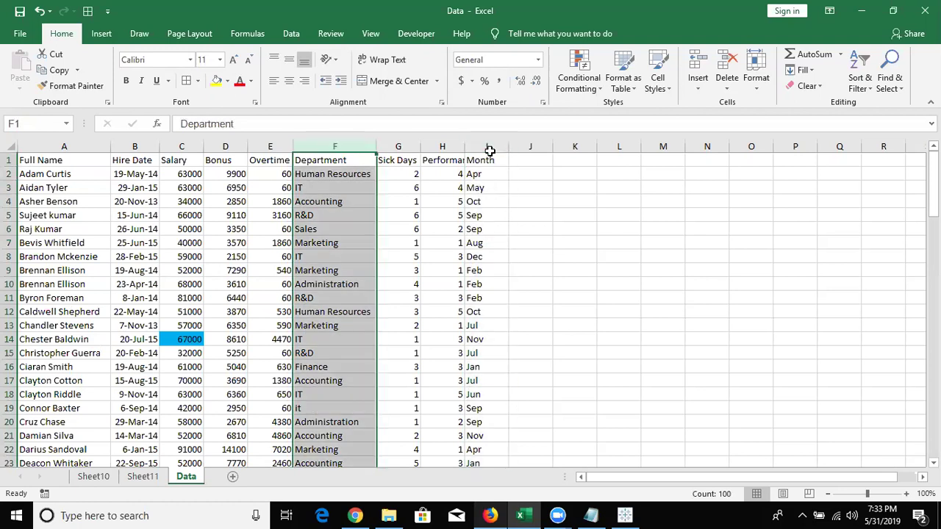
pyautogui.click(410, 142)
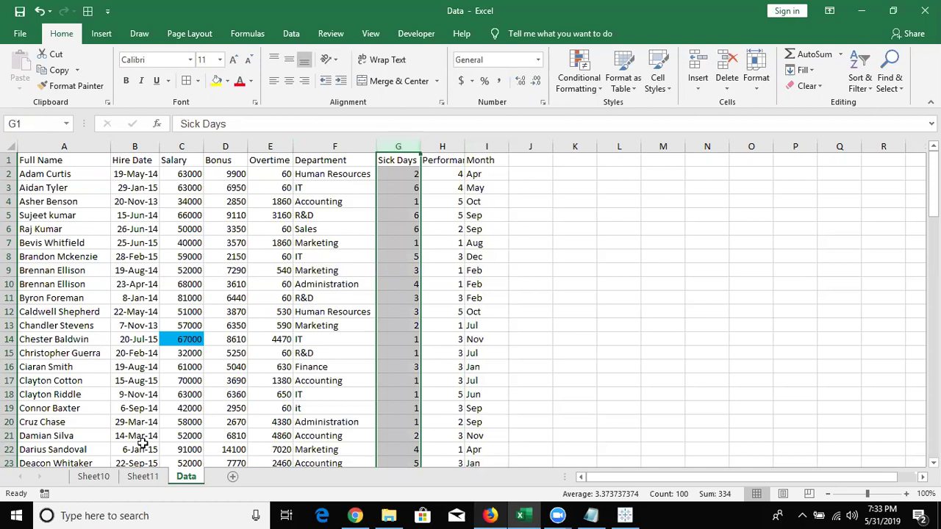
pyautogui.click(147, 477)
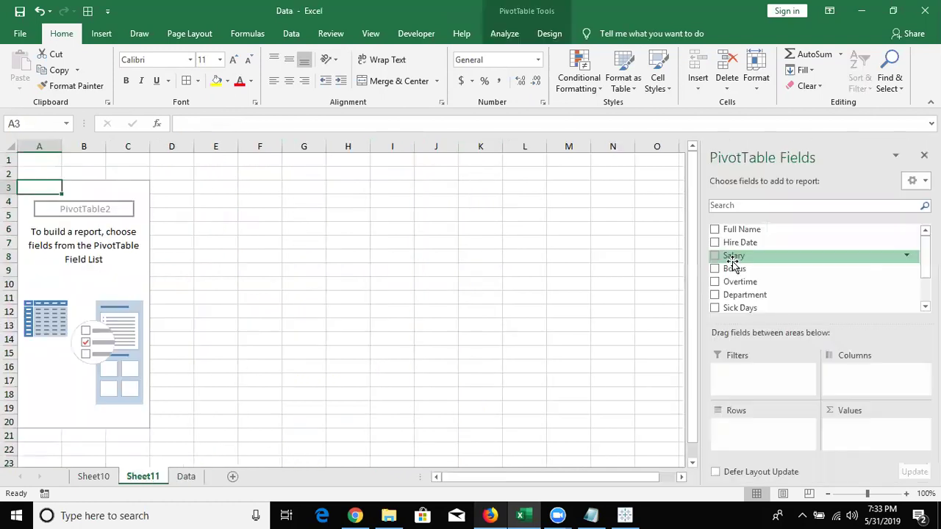
# Place Department in Rows, Month in Columns and Sick Days in Values.
pyautogui.moveTo(745, 295); pyautogui.dragTo(750, 425)
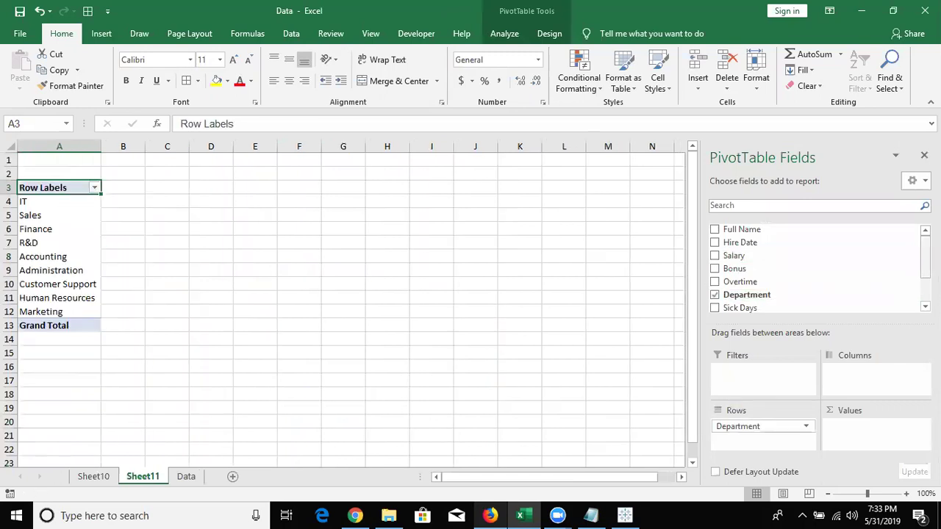
pyautogui.scroll(-2, 805, 303)
pyautogui.moveTo(735, 288); pyautogui.dragTo(866, 383)
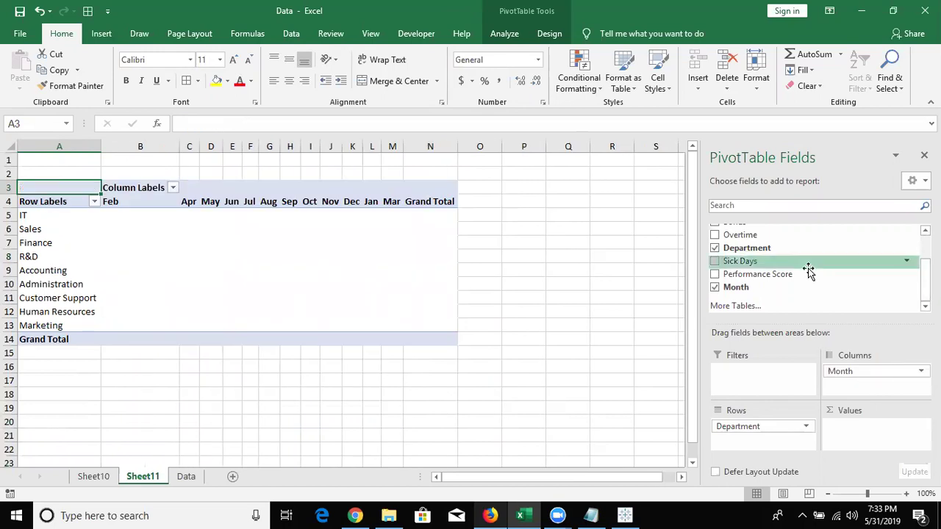
pyautogui.moveTo(806, 264); pyautogui.dragTo(883, 439)
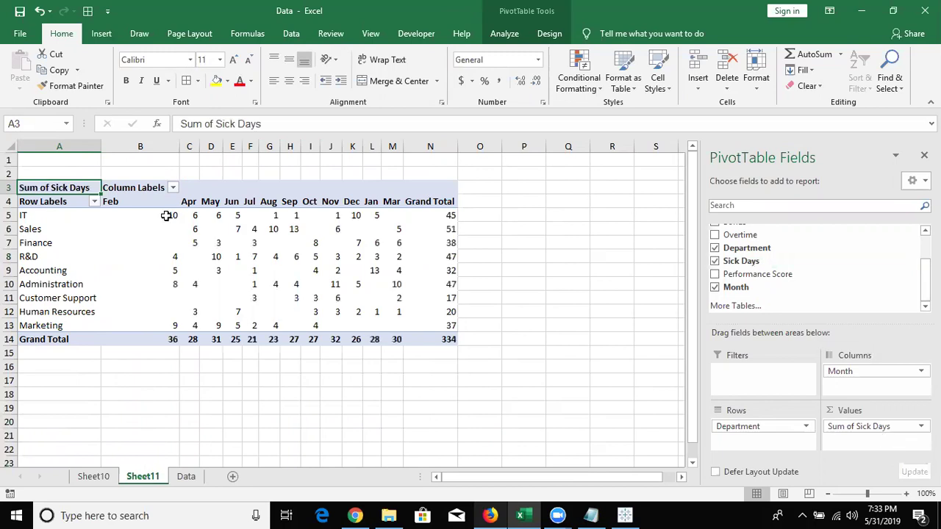
# Select the department-by-month figures and the IT row, then open the Sum of Sick Days options.
pyautogui.moveTo(140, 215)
pyautogui.mouseDown()
pyautogui.moveTo(430, 298)
pyautogui.moveTo(393, 325)
pyautogui.mouseUp()
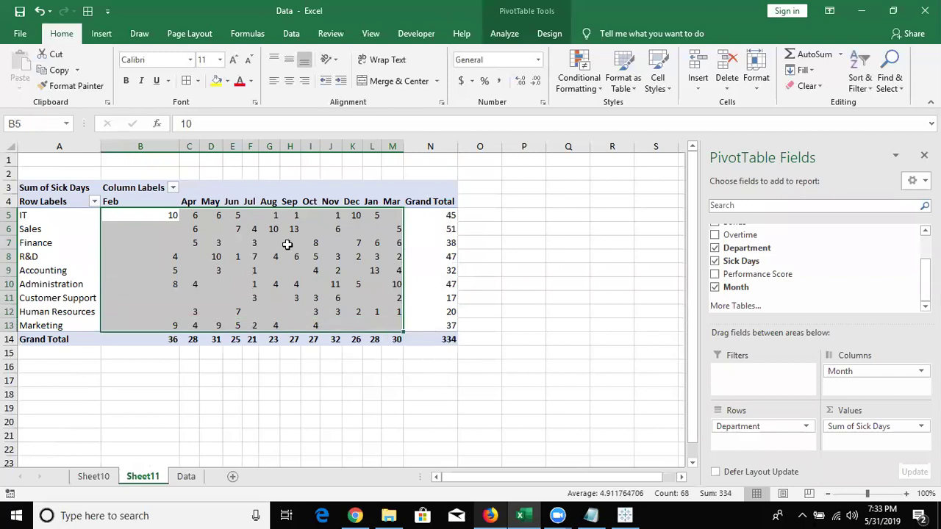
pyautogui.moveTo(157, 214); pyautogui.dragTo(374, 217)
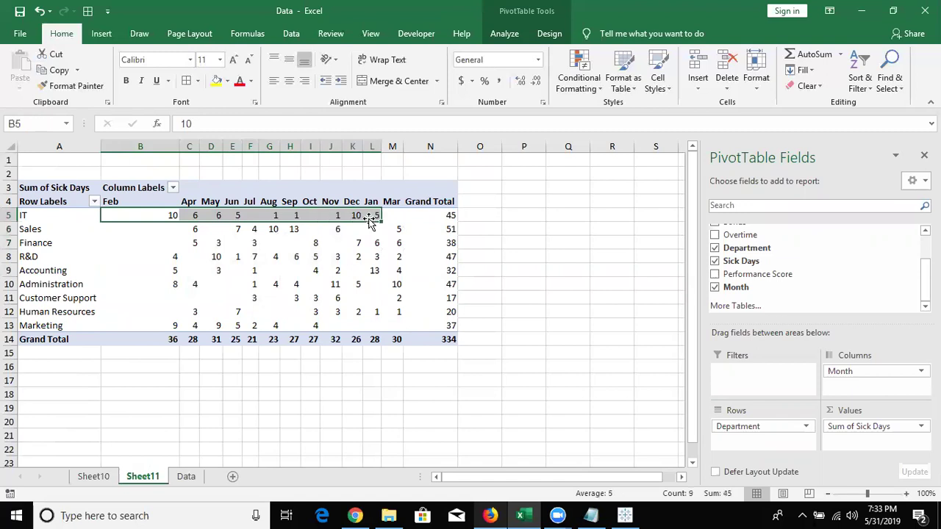
pyautogui.click(911, 425)
# Show Sum of Sick Days as % of Row Total through Value Field Settings.
pyautogui.click(875, 411)
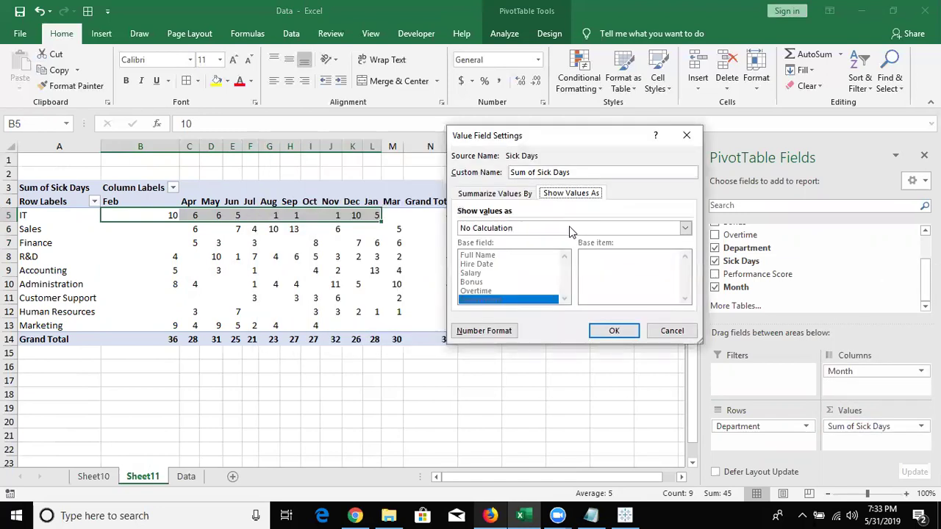
pyautogui.click(569, 227)
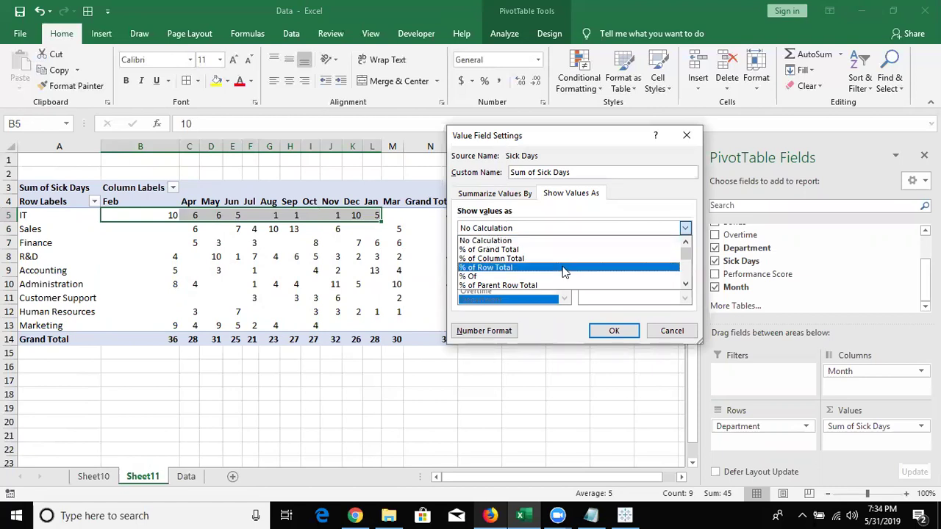
pyautogui.click(604, 328)
pyautogui.click(606, 328)
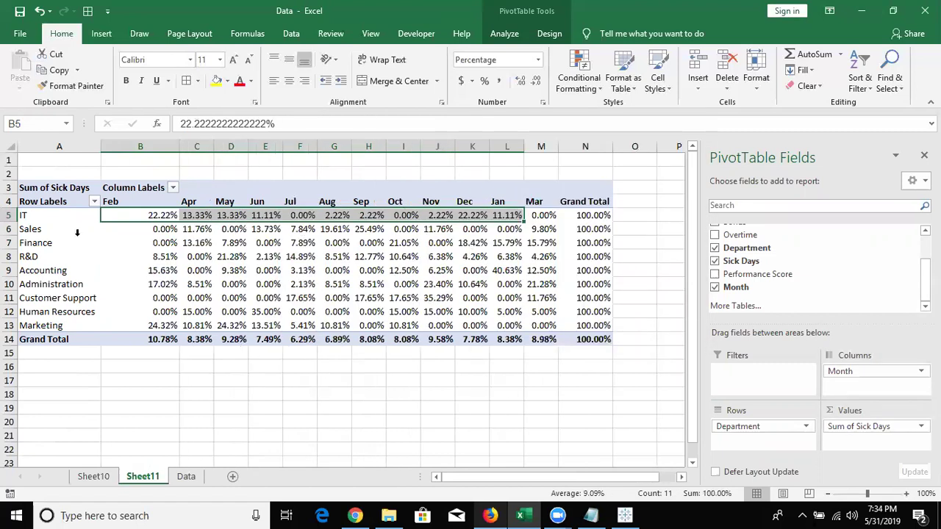
# Inspect the IT percentages, the February column with its grand total, and Finance's October value.
pyautogui.click(52, 219)
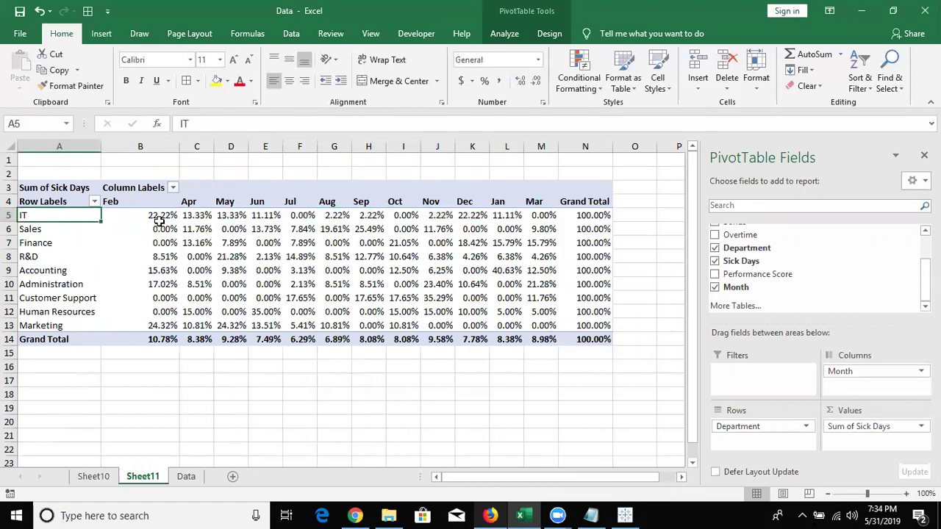
pyautogui.moveTo(158, 216)
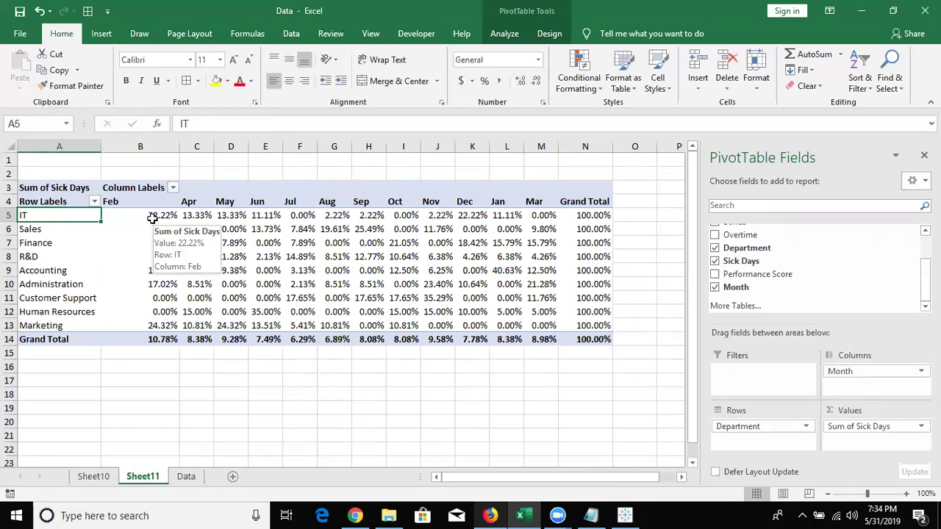
pyautogui.click(155, 223)
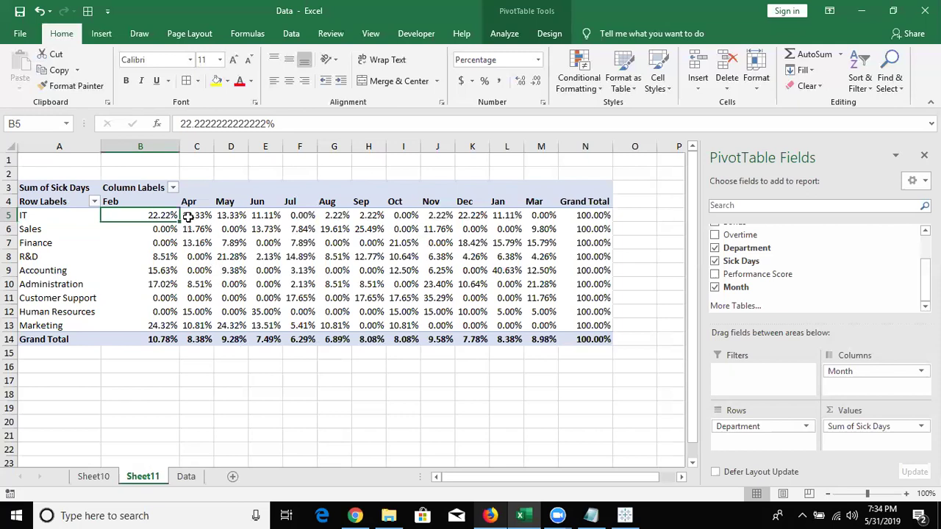
pyautogui.click(188, 216)
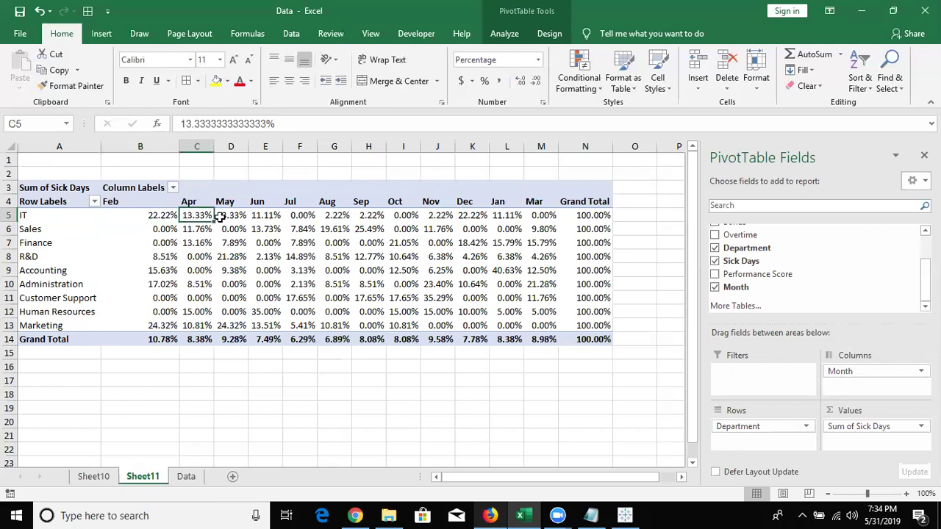
pyautogui.moveTo(157, 215); pyautogui.dragTo(157, 330)
pyautogui.click(156, 343)
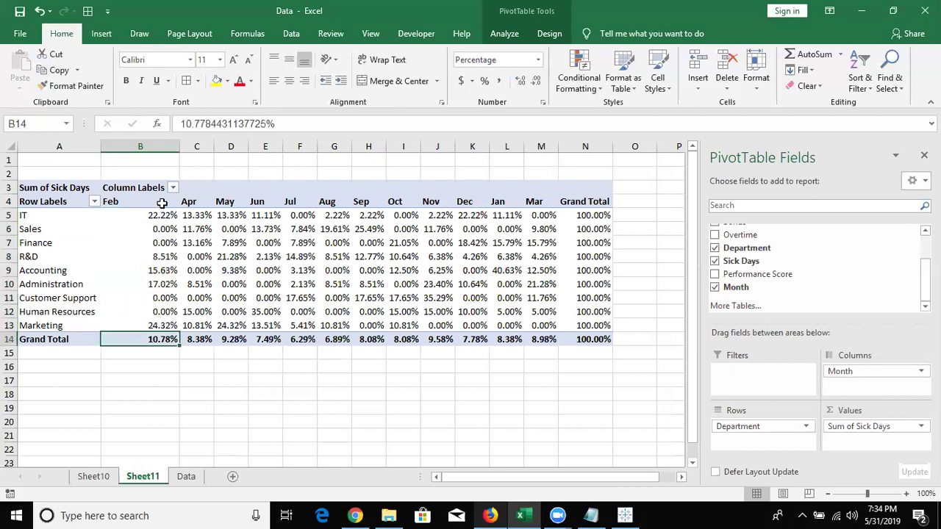
pyautogui.moveTo(162, 208); pyautogui.dragTo(162, 215)
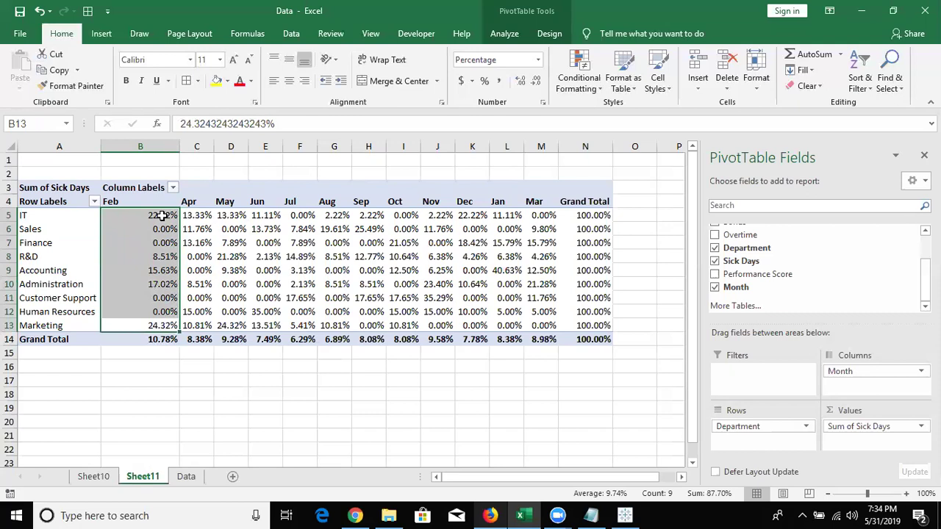
pyautogui.moveTo(158, 215)
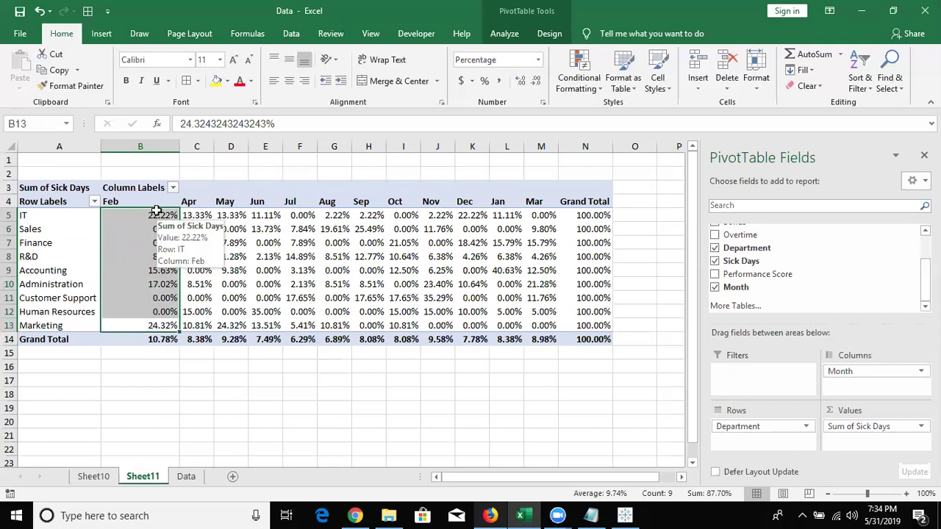
pyautogui.click(410, 243)
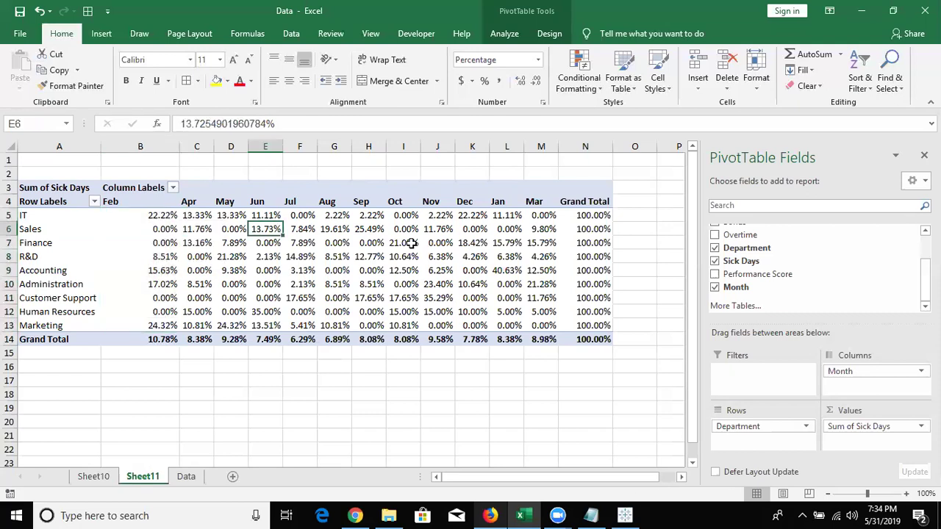
# Undo the % of Row Total view back to raw sick-day counts and check the Month field options.
pyautogui.hotkey('ctrl', 'z')
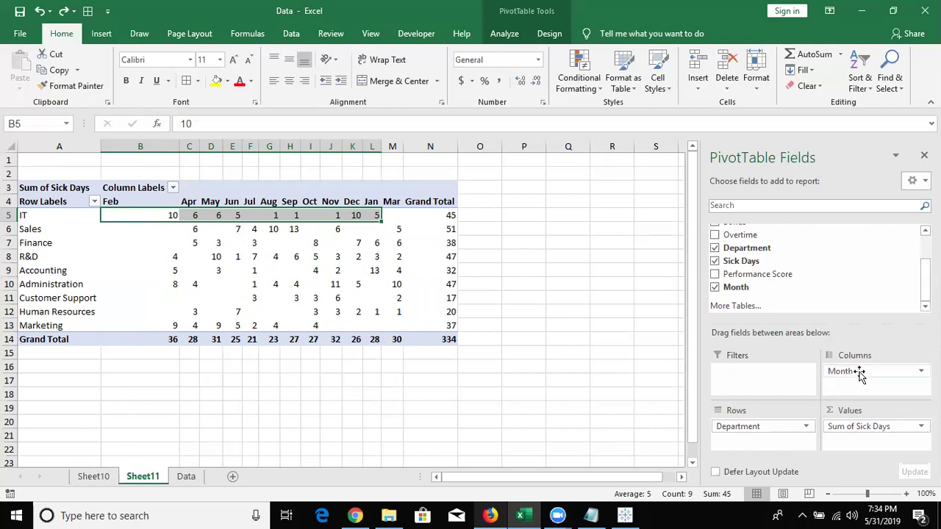
pyautogui.click(860, 373)
pyautogui.click(860, 373)
# Review the month headers in row 4, then remove Month from the pivot's columns.
pyautogui.click(219, 285)
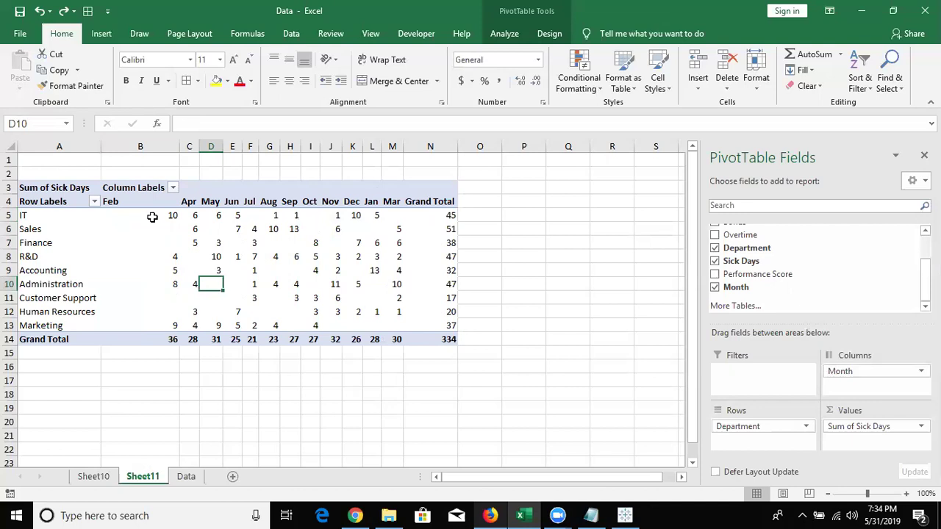
pyautogui.click(123, 194)
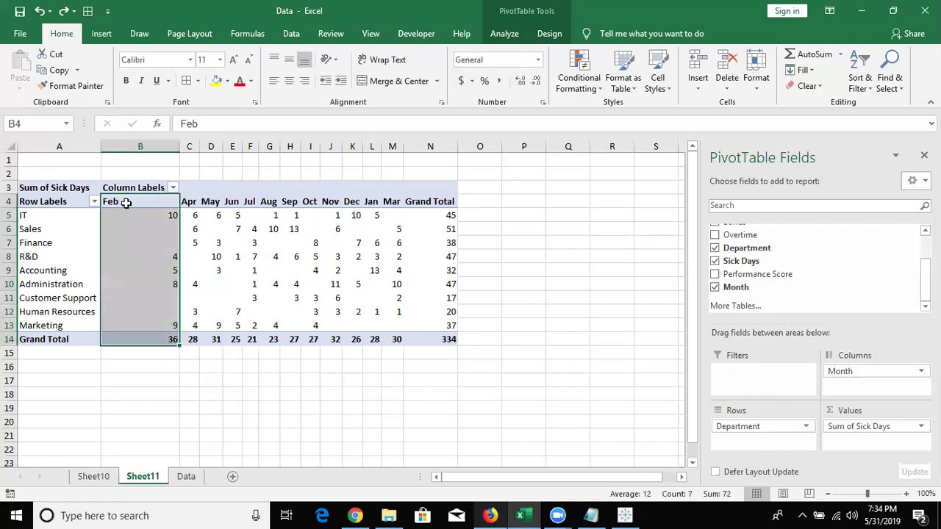
pyautogui.click(125, 204)
pyautogui.press('Right')
pyautogui.press('Right')
pyautogui.press('Right')
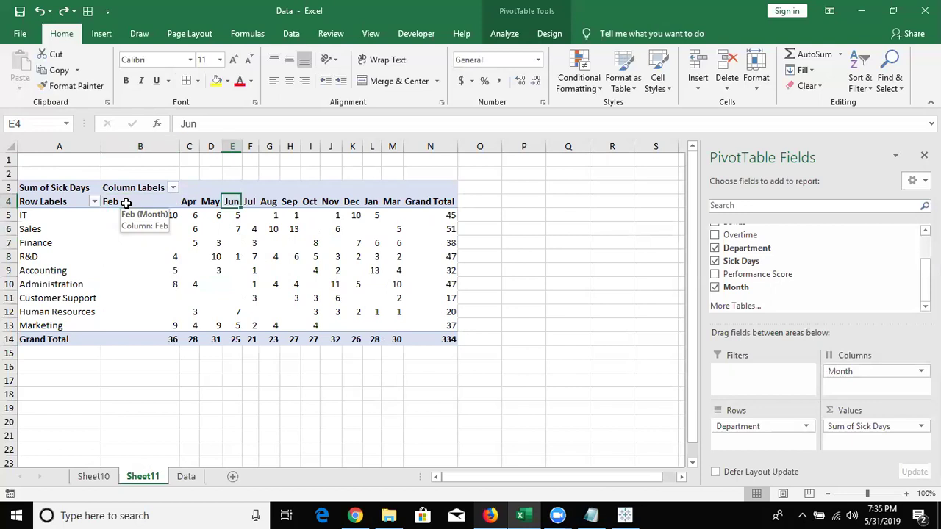
pyautogui.press('Right')
pyautogui.press('Right')
pyautogui.press('Right')
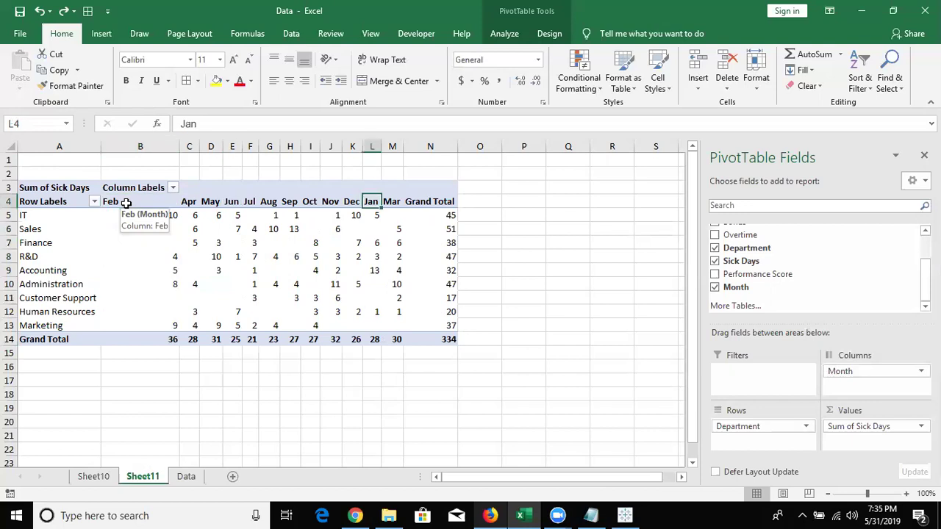
pyautogui.moveTo(125, 203); pyautogui.dragTo(335, 195)
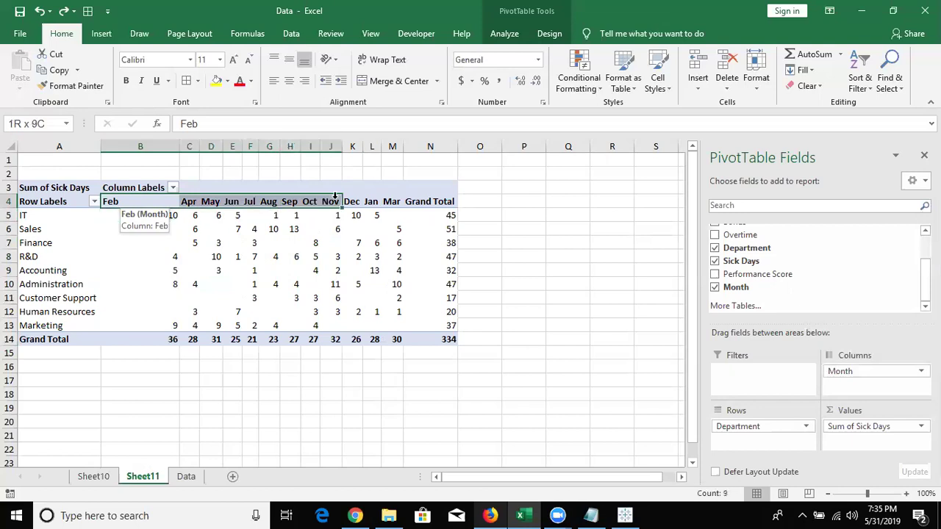
pyautogui.moveTo(876, 371); pyautogui.dragTo(845, 287)
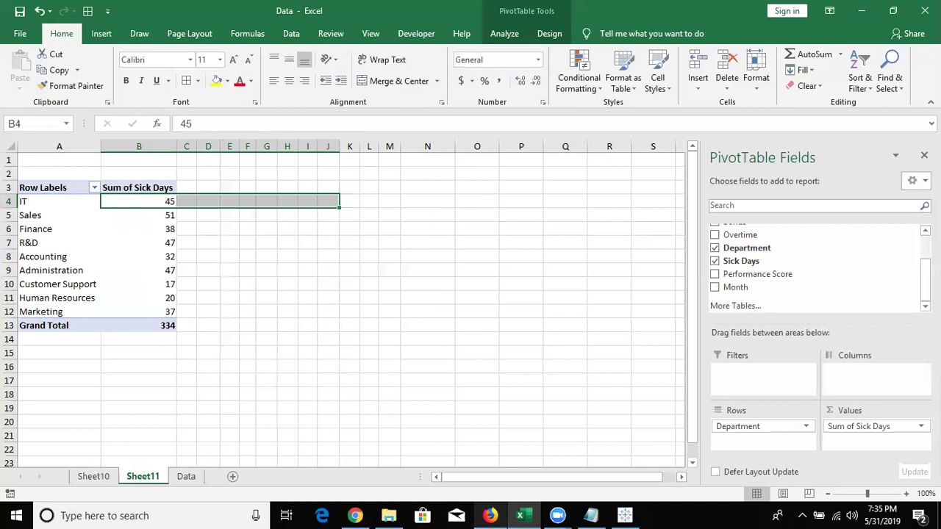
# Add Full Name across the columns, browse the employee headers, then drag Full Name back out.
pyautogui.scroll(3, 845, 228)
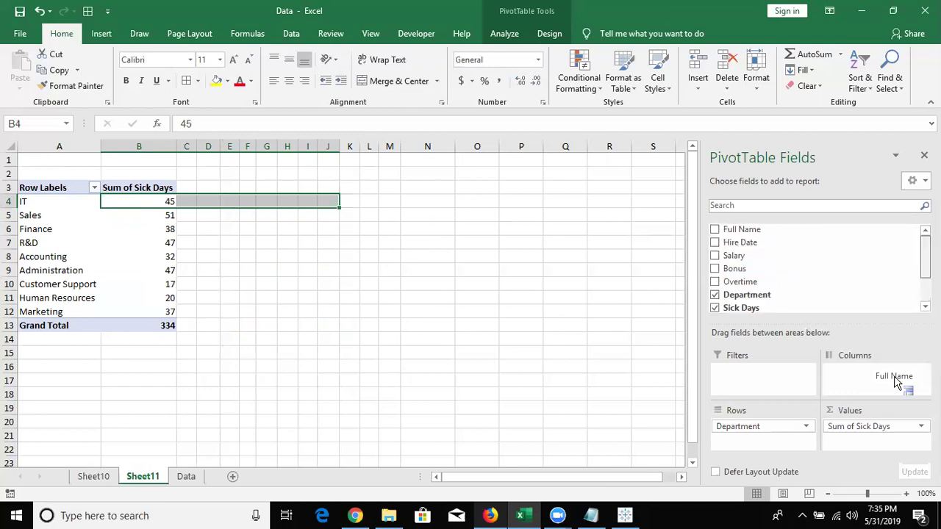
pyautogui.moveTo(894, 378); pyautogui.dragTo(893, 379)
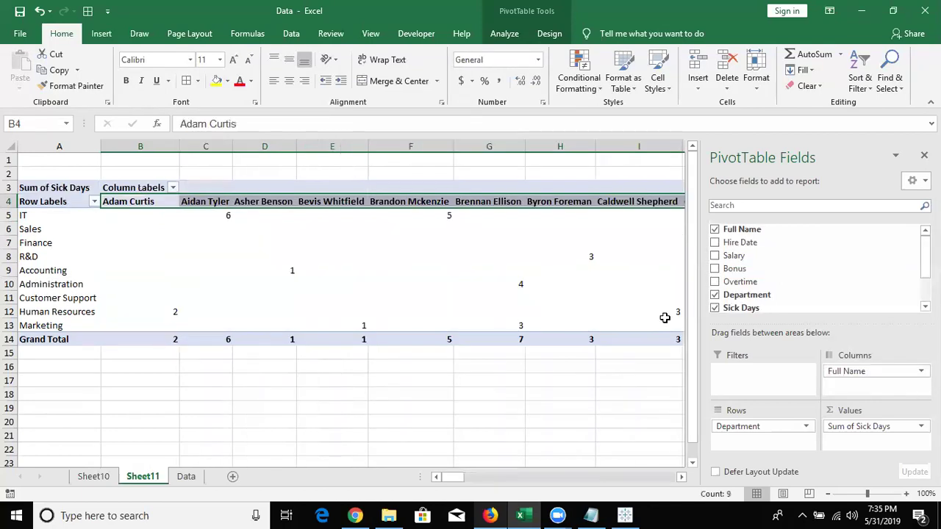
pyautogui.press('Right')
pyautogui.press('Right')
pyautogui.press('Right')
pyautogui.press('Right')
pyautogui.press('Right')
pyautogui.press('Right')
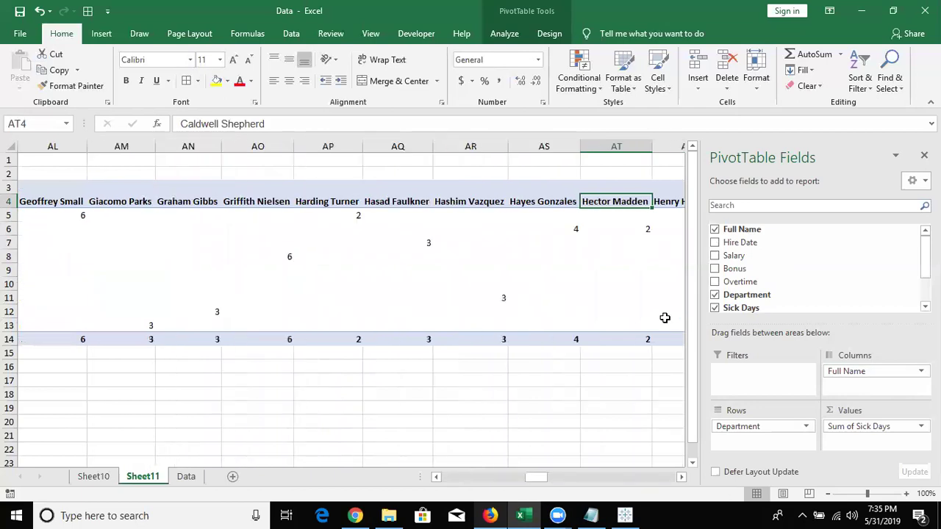
pyautogui.press('Down')
pyautogui.press('Right')
pyautogui.press('Right')
pyautogui.press('Right')
pyautogui.press('Left')
pyautogui.press('Left')
pyautogui.press('Left')
pyautogui.press('Left')
pyautogui.press('Left')
pyautogui.press('Left')
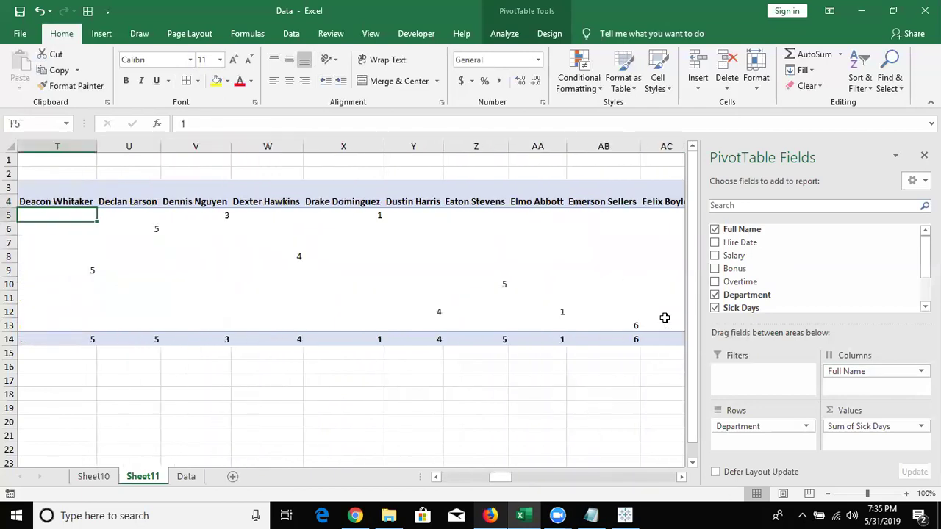
pyautogui.press('Home')
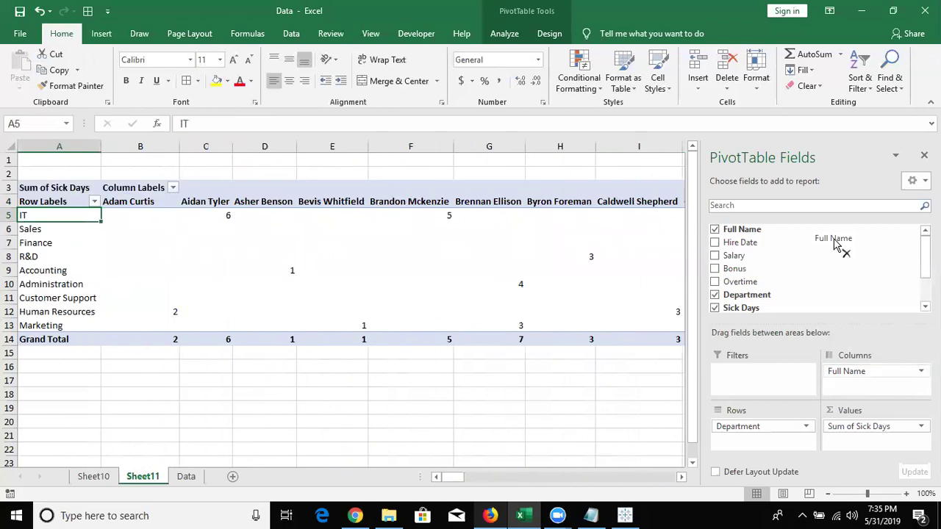
pyautogui.moveTo(908, 375); pyautogui.dragTo(833, 242)
# Remove Full Name from the columns and nest Month under Department in the rows.
pyautogui.moveTo(856, 372); pyautogui.dragTo(808, 230)
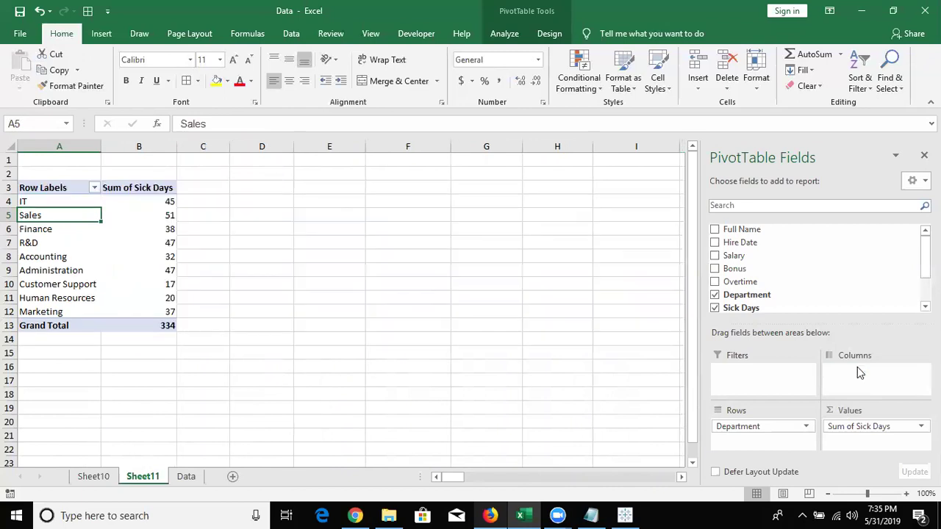
pyautogui.scroll(-2, 742, 279)
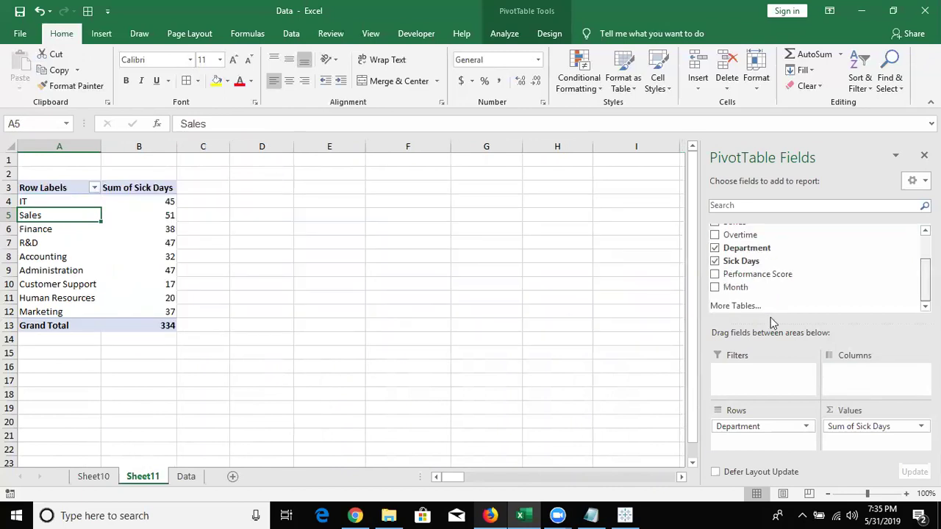
pyautogui.moveTo(737, 288); pyautogui.dragTo(783, 438)
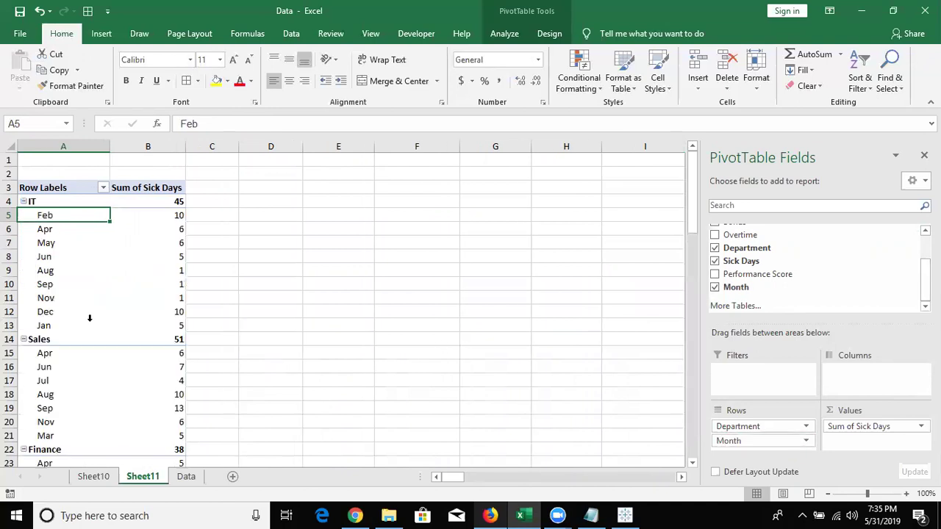
# Collapse the IT and Sales departments to their totals.
pyautogui.click(25, 206)
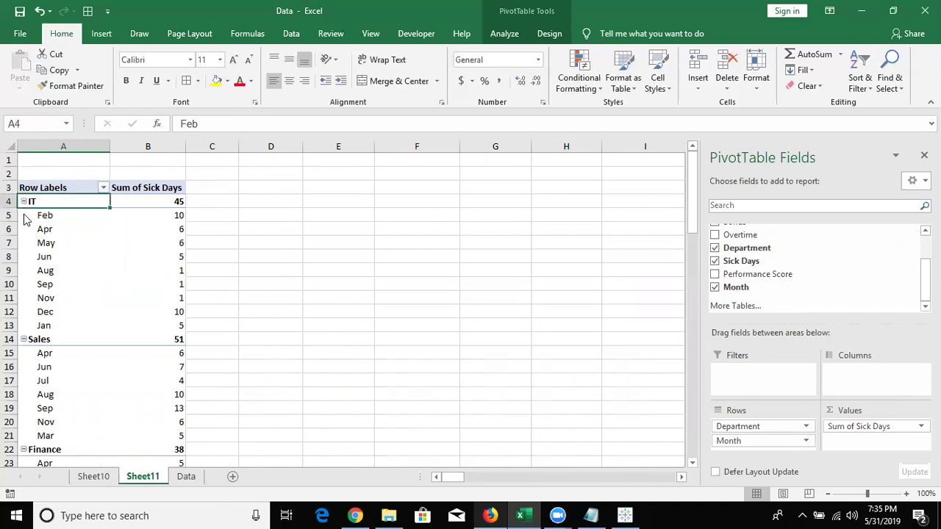
pyautogui.click(23, 203)
pyautogui.click(23, 216)
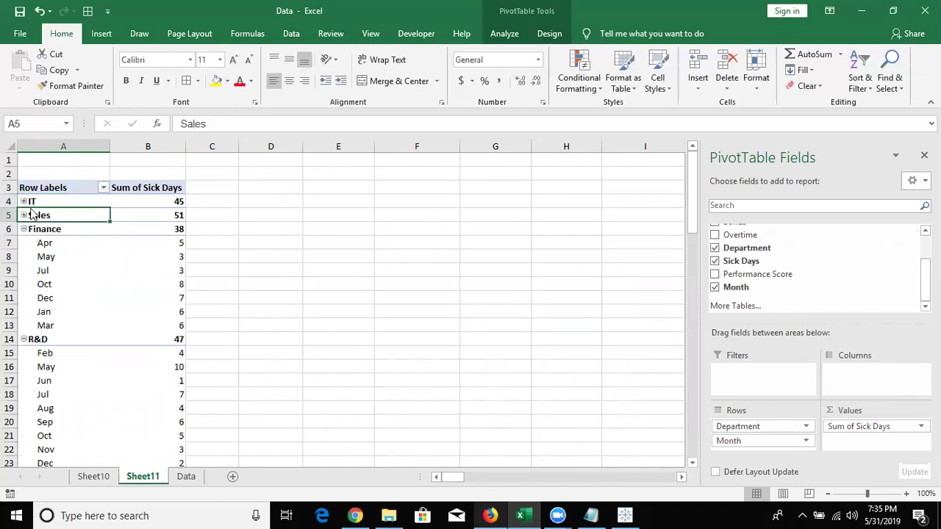
# Expand all departments and then collapse them all to totals from PivotTable Analyze.
pyautogui.click(508, 33)
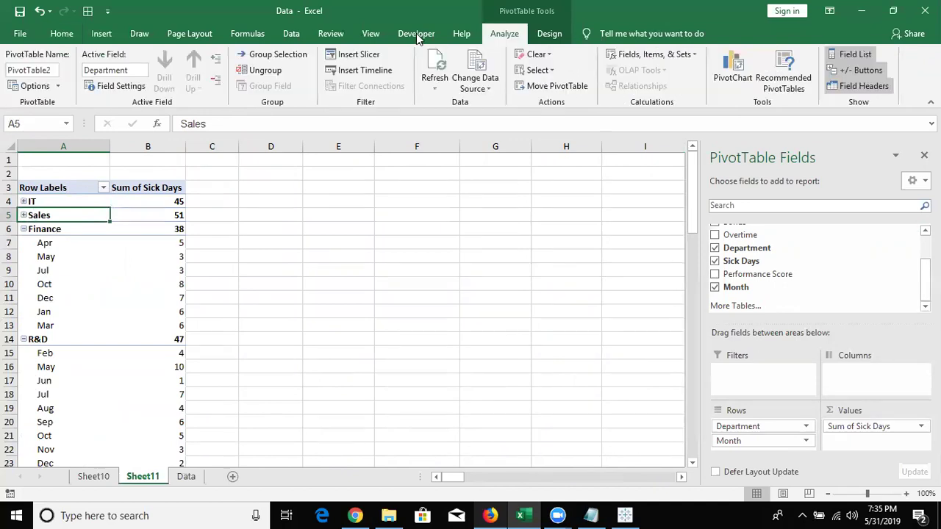
pyautogui.click(215, 58)
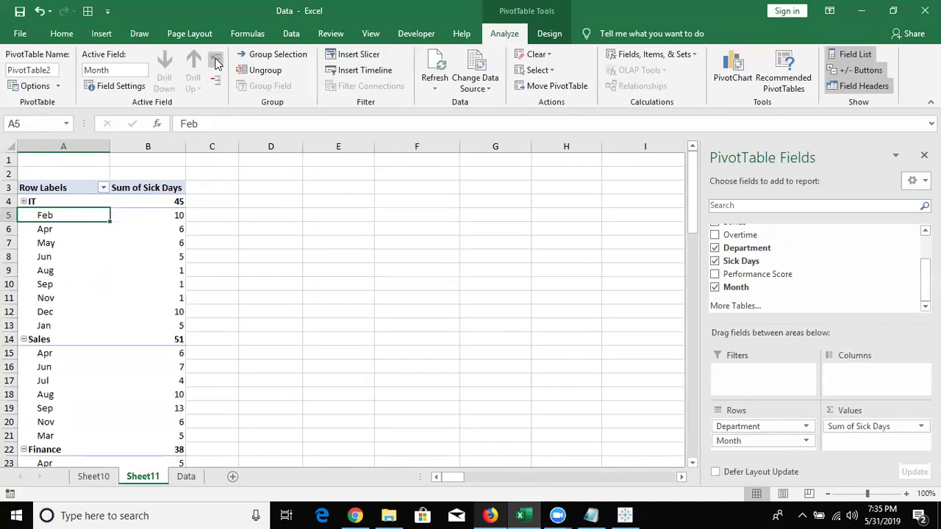
pyautogui.click(216, 79)
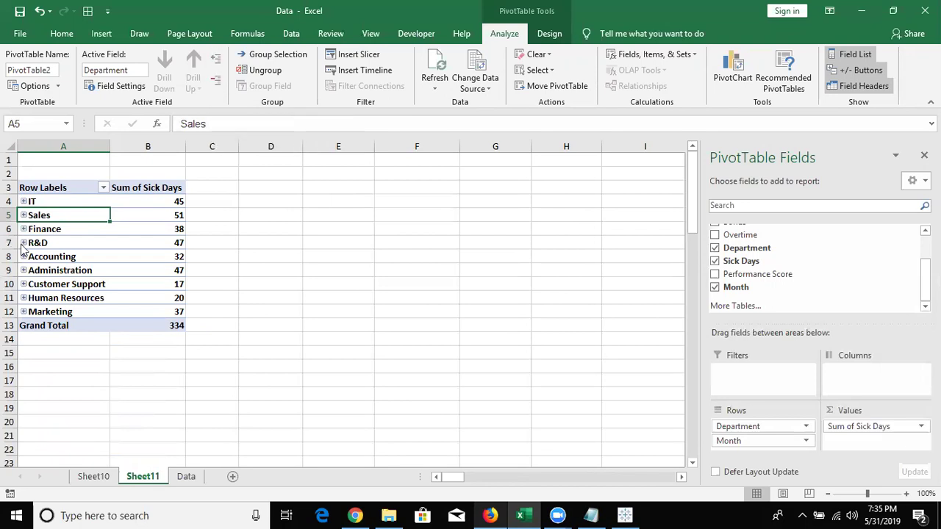
# Expand R&D, cancel adding a deeper detail level, then expand every department's months.
pyautogui.click(24, 243)
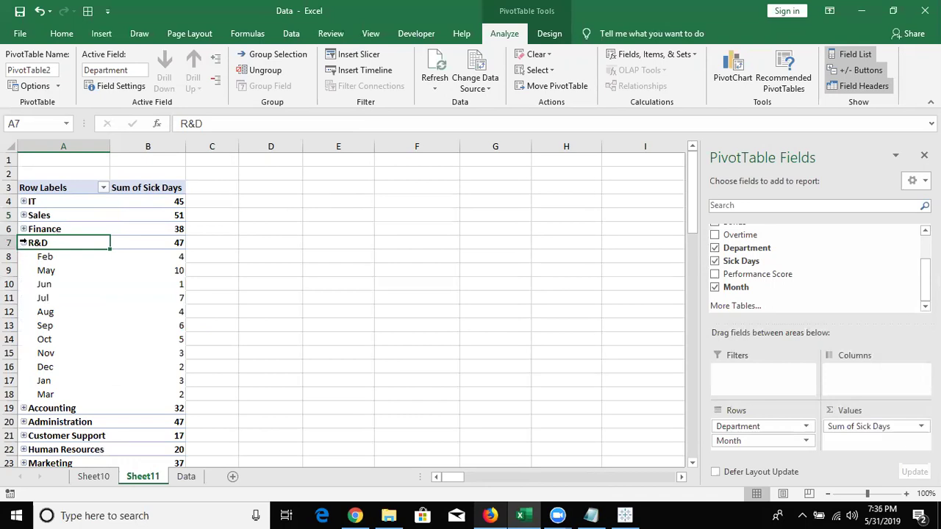
pyautogui.click(48, 250)
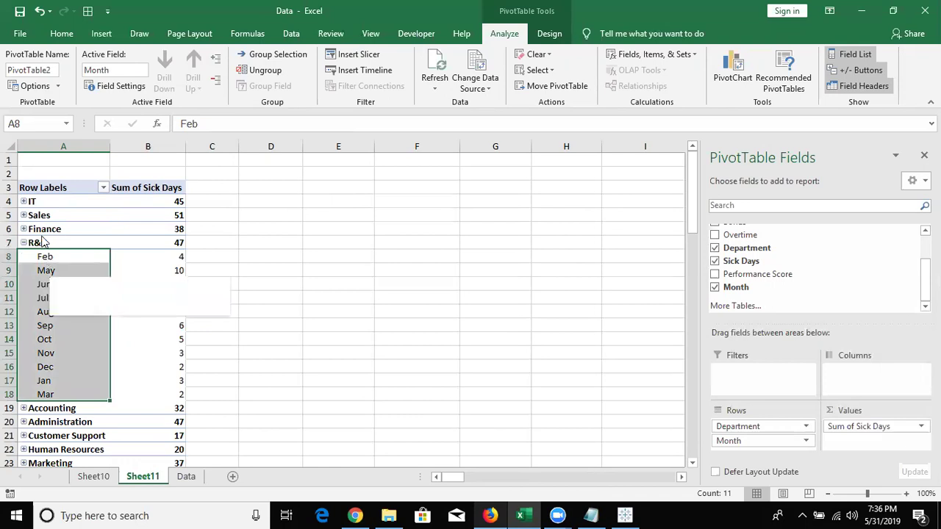
pyautogui.click(218, 63)
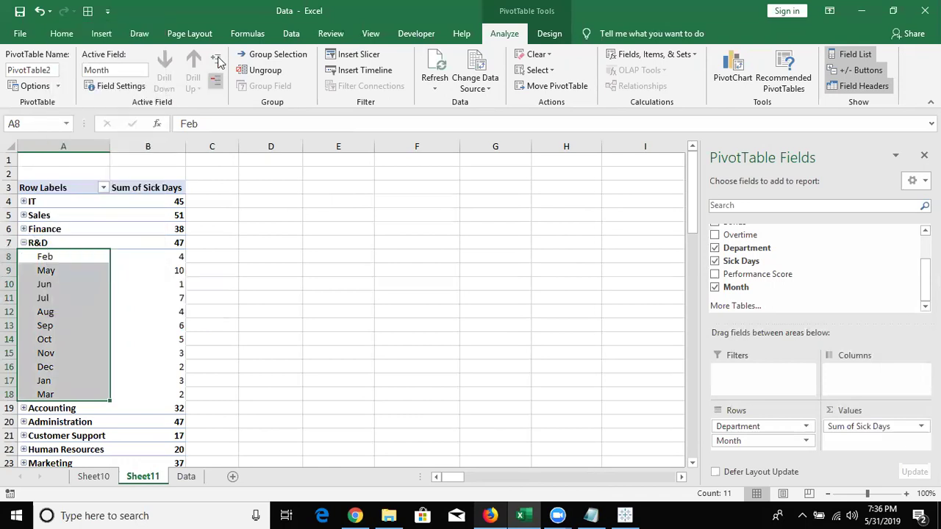
pyautogui.click(218, 63)
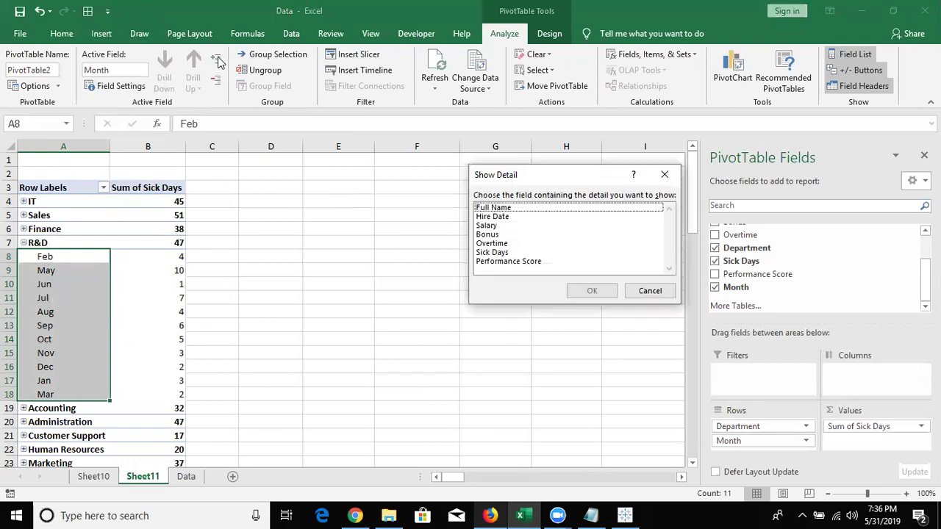
pyautogui.press('Escape')
pyautogui.keyDown('shift'); pyautogui.click(84, 216); pyautogui.keyUp('shift')
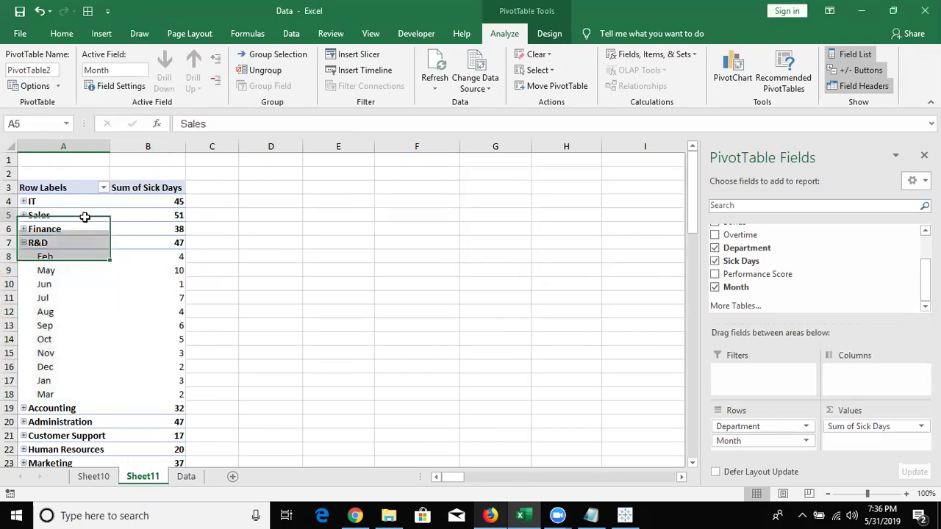
pyautogui.click(218, 60)
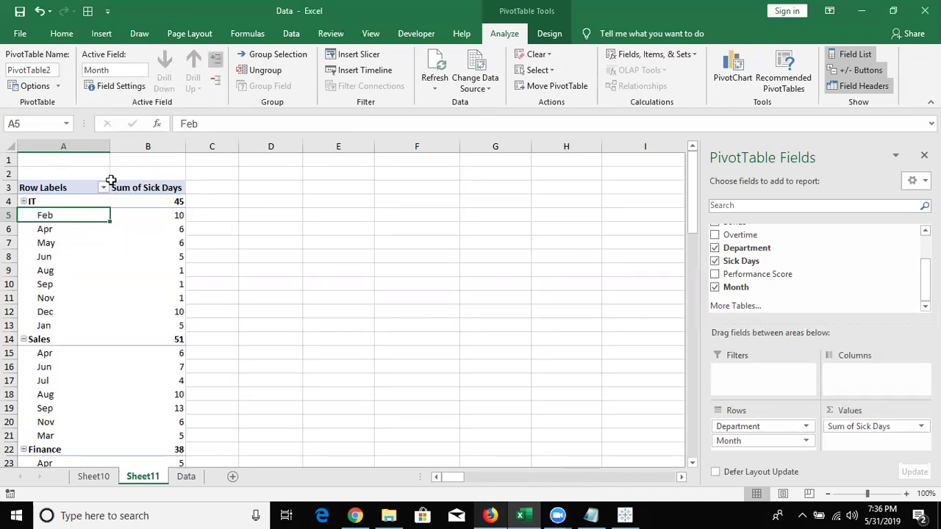
pyautogui.click(70, 147)
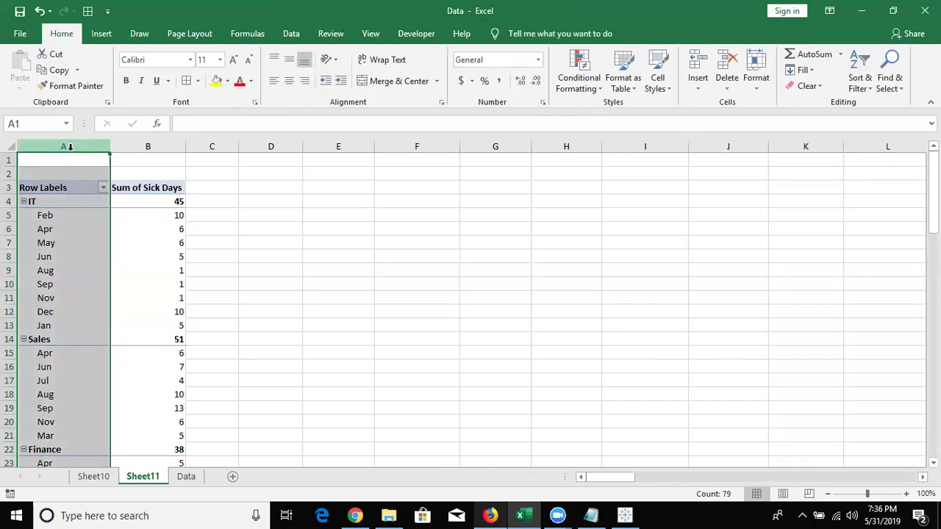
pyautogui.hotkey('ctrl', 'c')
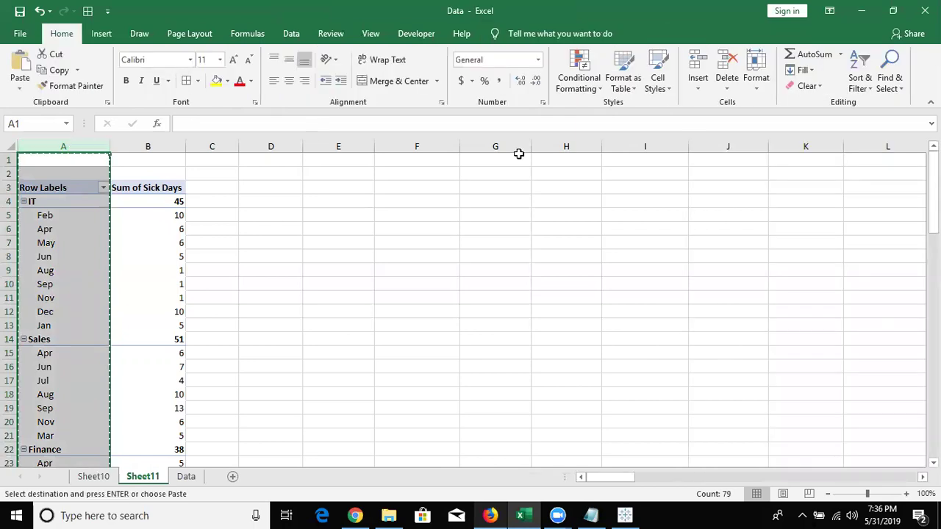
pyautogui.click(518, 154)
pyautogui.hotkey('shift', 'Left')
pyautogui.hotkey('shift', 'Left')
pyautogui.hotkey('shift', 'Left')
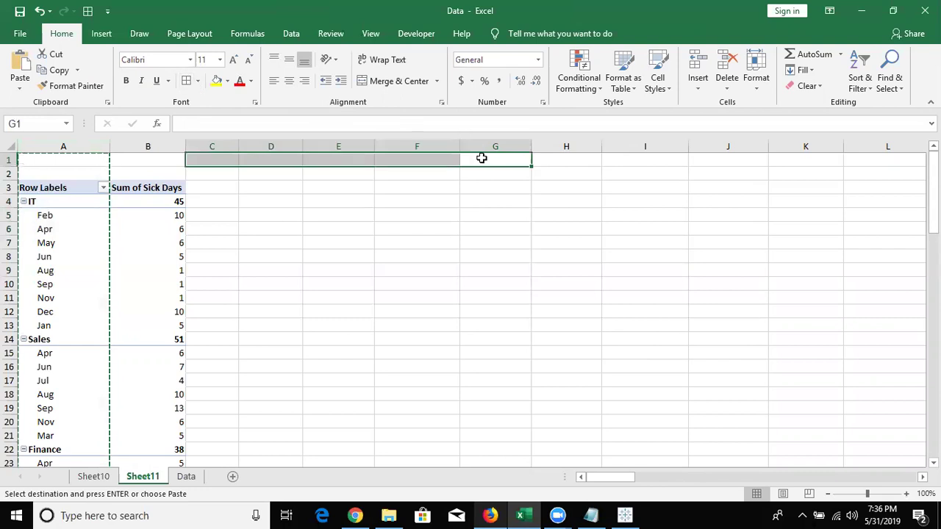
pyautogui.hotkey('shift', 'Right')
pyautogui.hotkey('shift', 'Right')
pyautogui.hotkey('shift', 'Right')
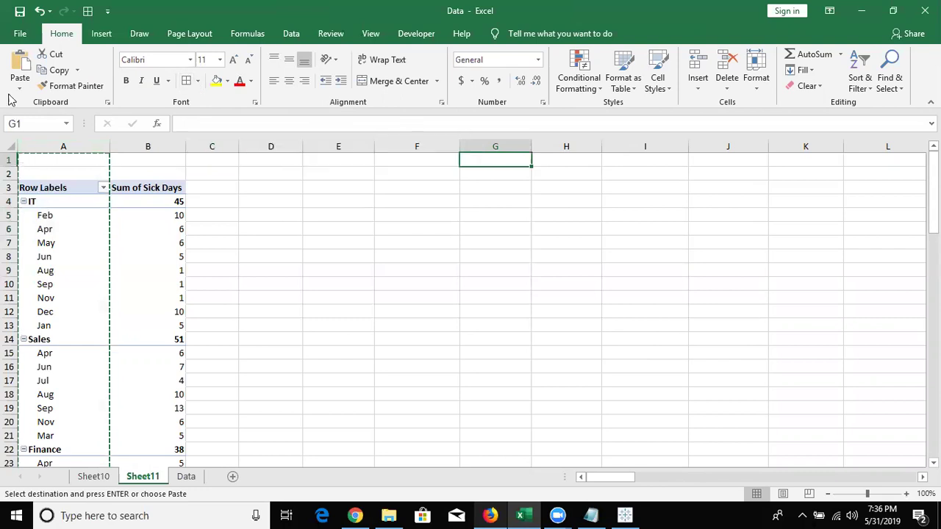
pyautogui.click(20, 92)
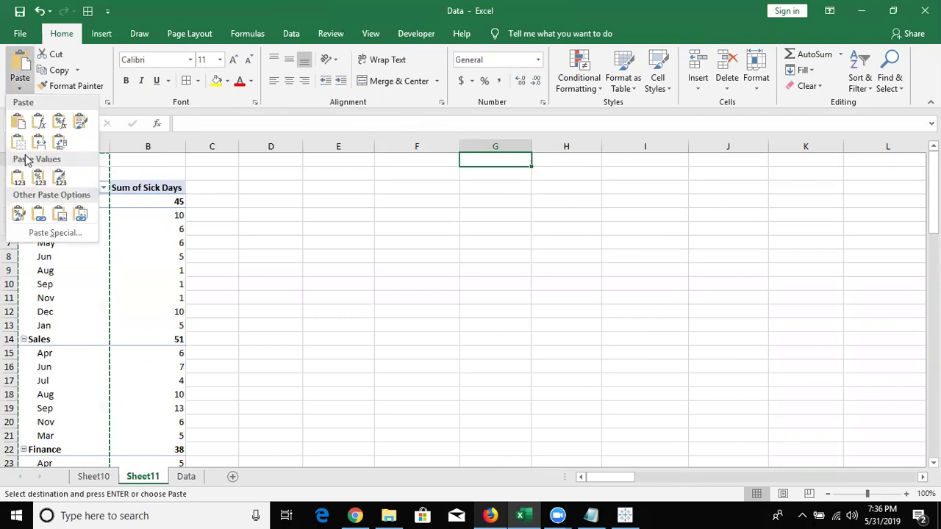
pyautogui.hotkey('ctrl', 'v')
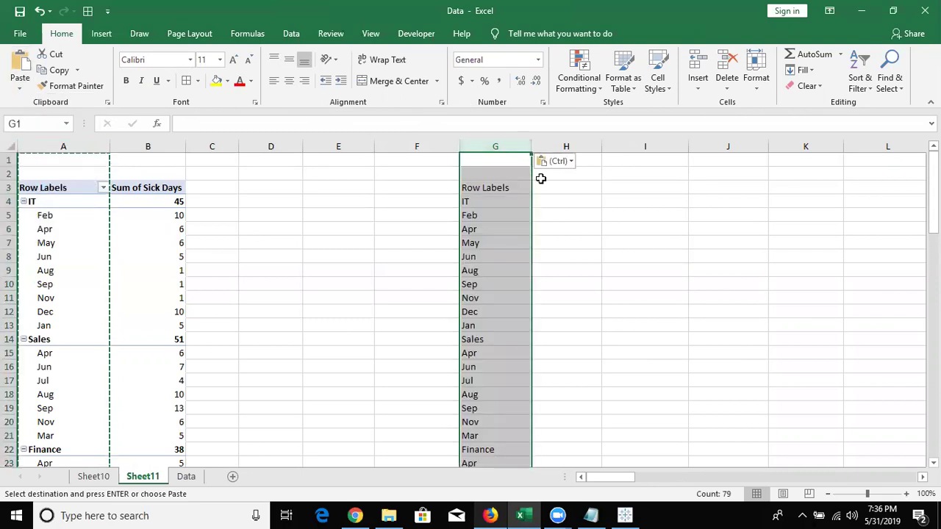
pyautogui.click(514, 203)
pyautogui.moveTo(502, 304); pyautogui.dragTo(498, 331)
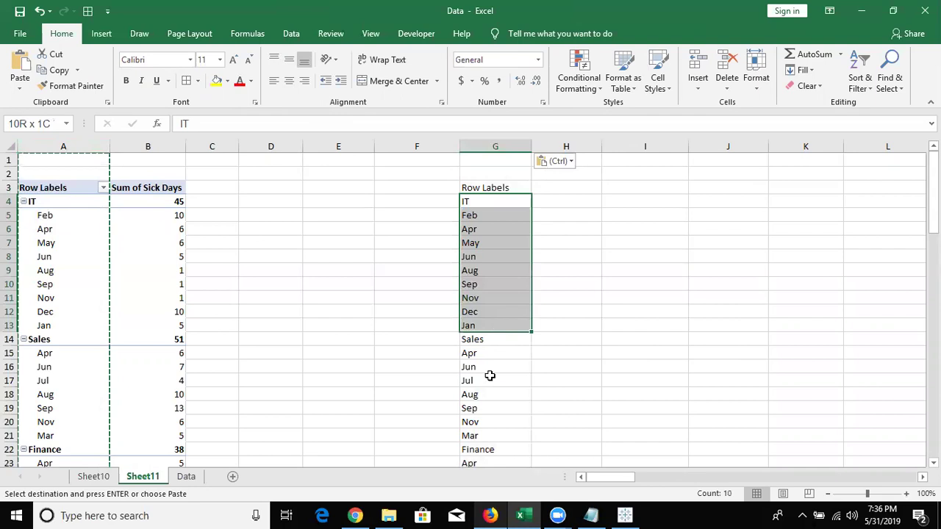
pyautogui.moveTo(490, 376); pyautogui.dragTo(478, 450)
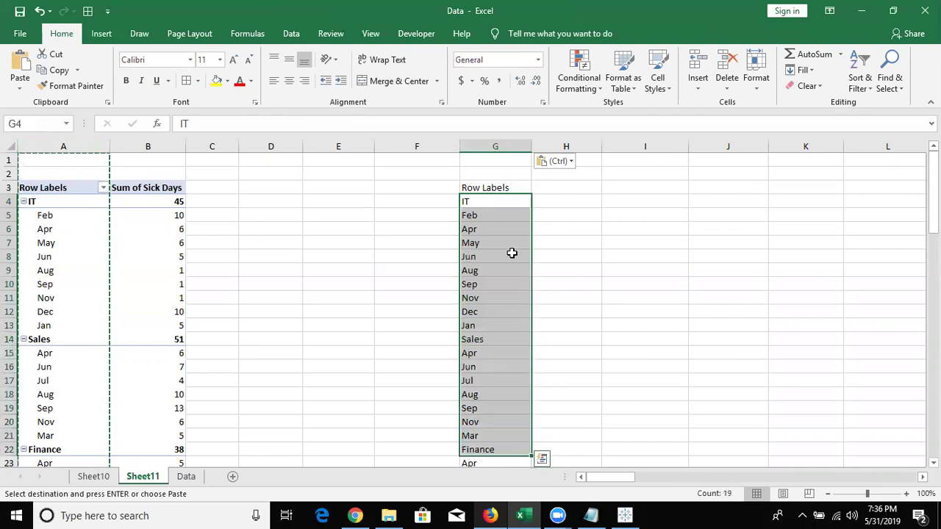
pyautogui.click(507, 145)
pyautogui.press('Delete')
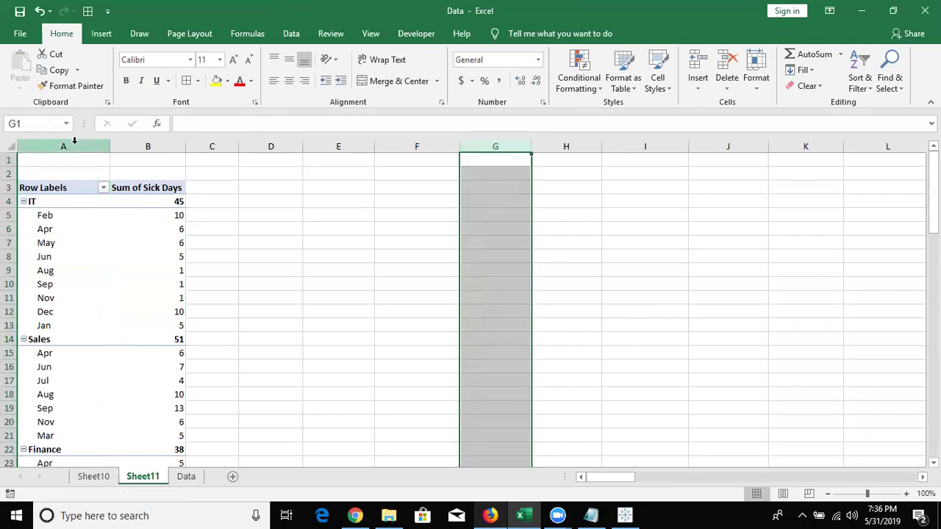
pyautogui.click(74, 140)
pyautogui.click(131, 142)
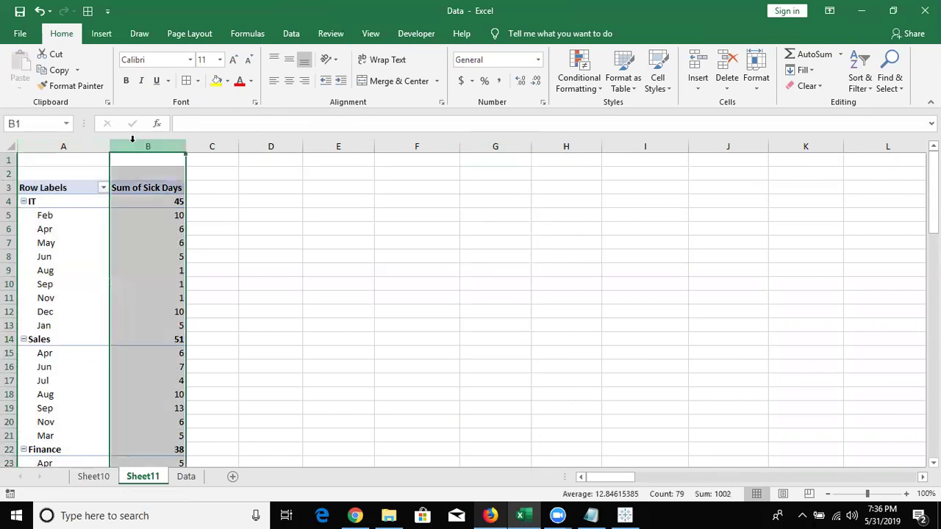
pyautogui.click(210, 144)
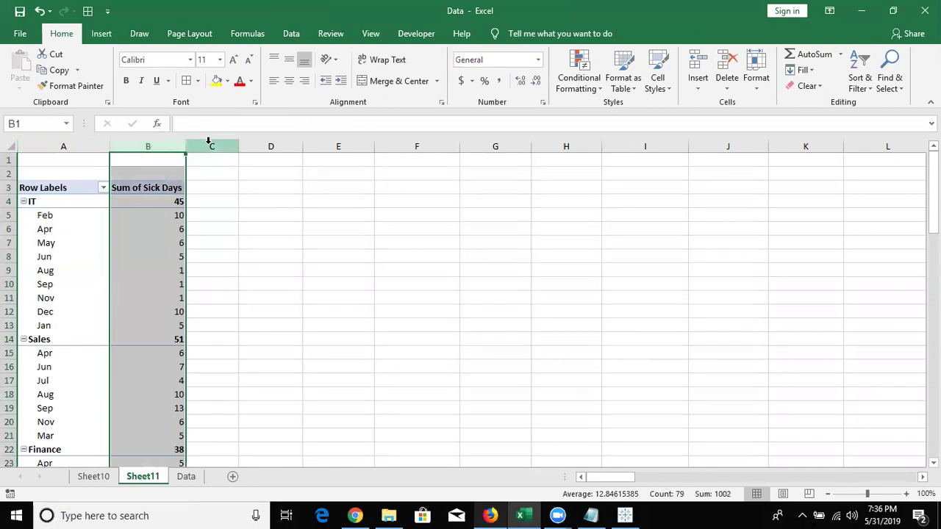
# Switch the pivot to Tabular Form so Department and Month get separate columns.
pyautogui.moveTo(147, 242)
pyautogui.click(119, 242)
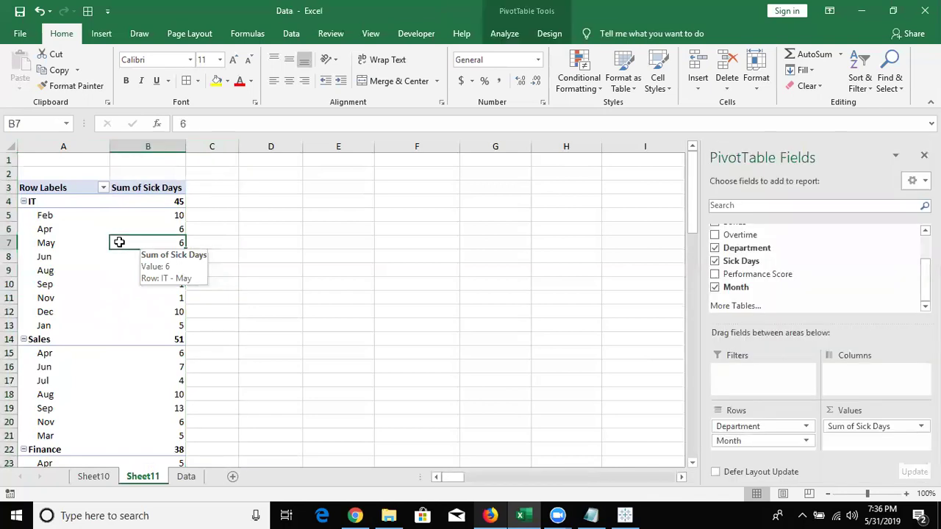
pyautogui.click(544, 34)
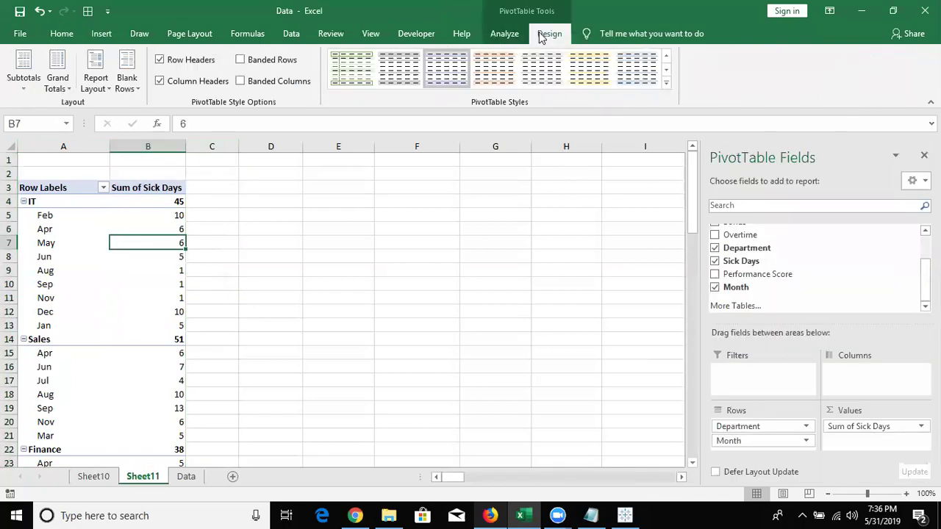
pyautogui.click(103, 88)
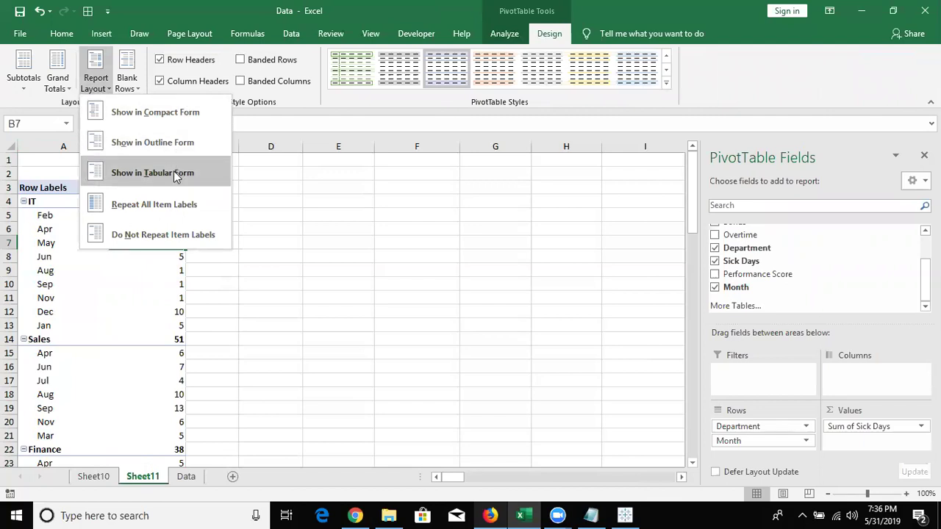
pyautogui.press('Return')
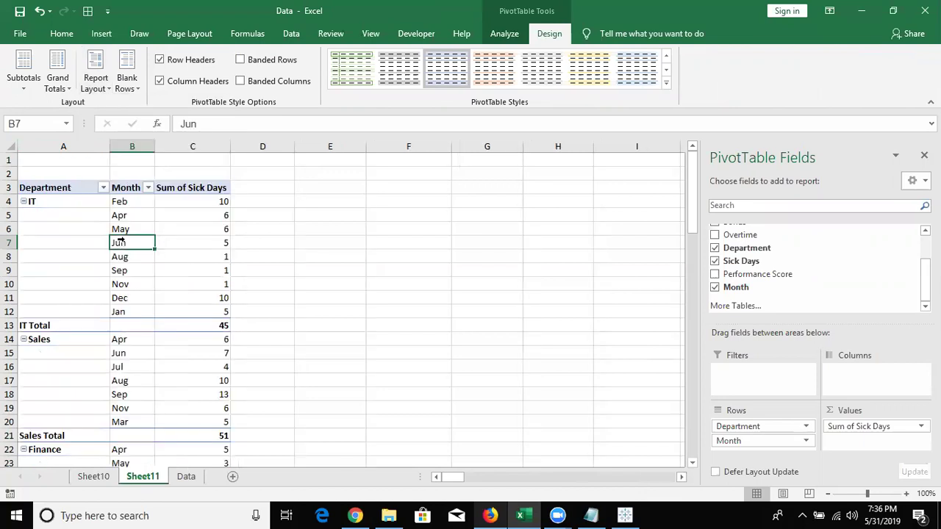
# Turn on Classic PivotTable layout in PivotTable Options, adding a report filter drop area.
pyautogui.rightClick(122, 240)
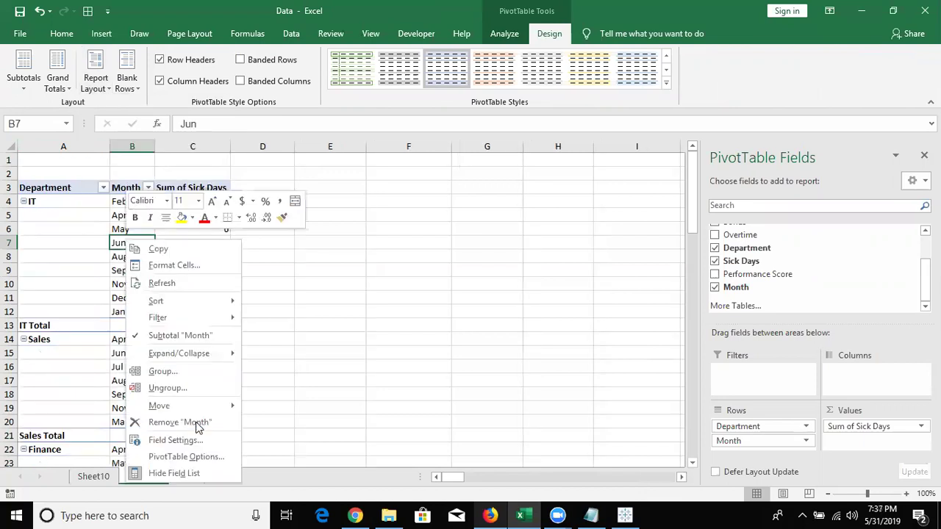
pyautogui.press('Escape')
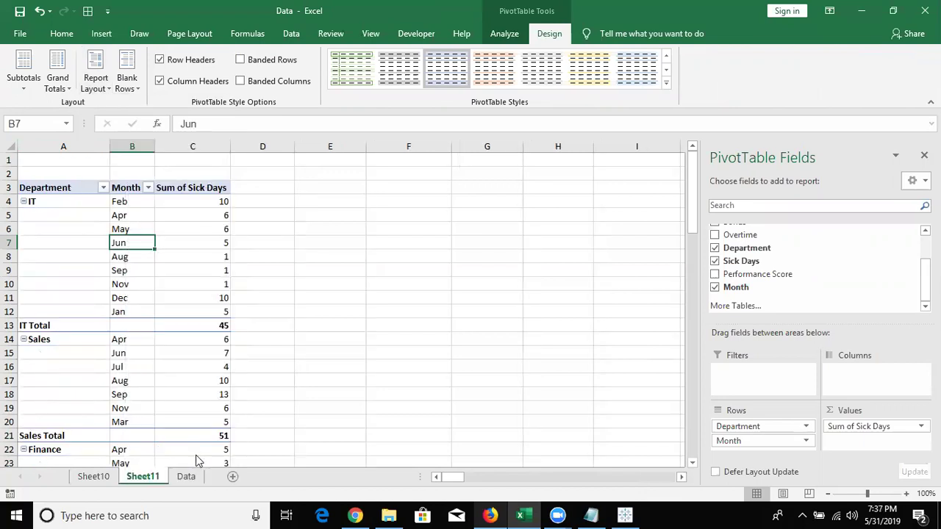
pyautogui.click(210, 222)
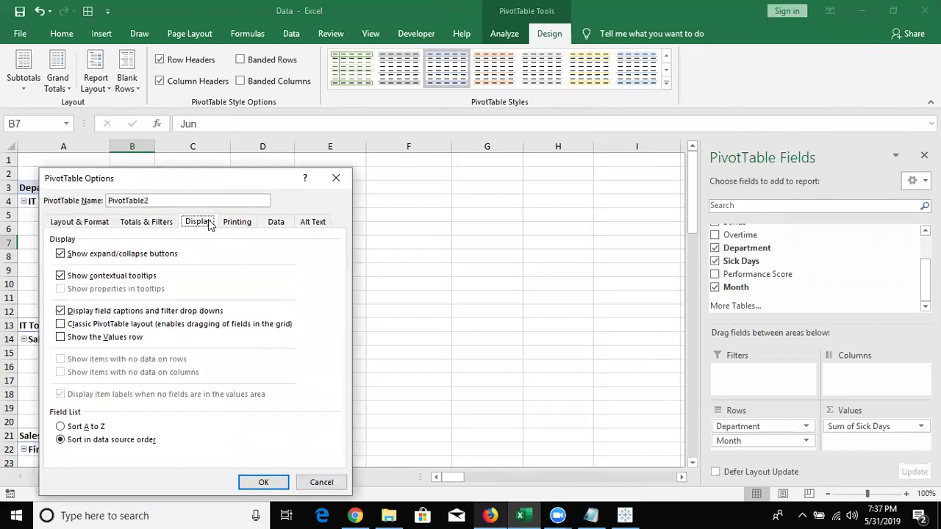
pyautogui.click(89, 324)
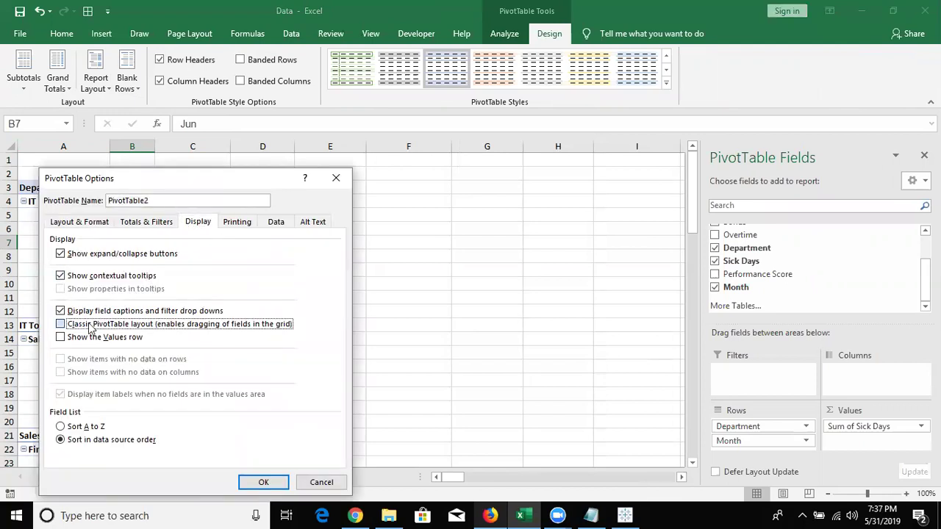
pyautogui.click(266, 482)
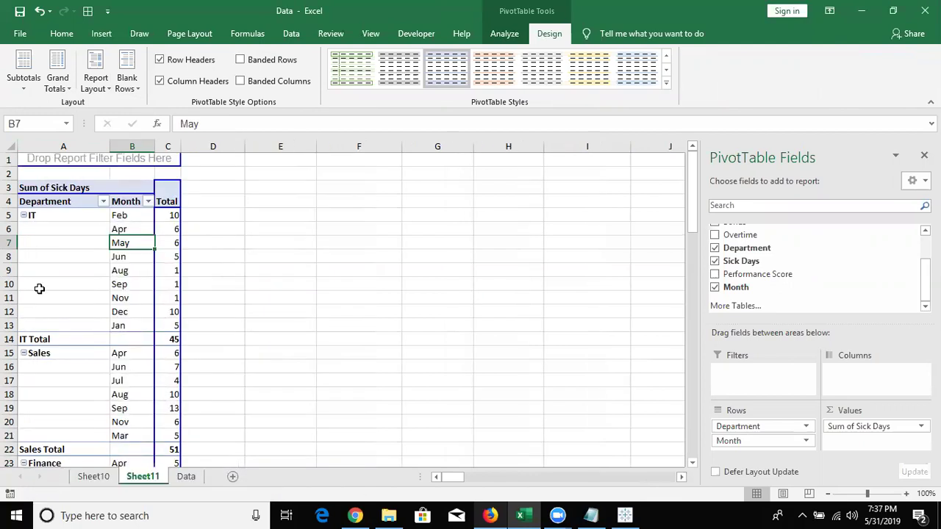
pyautogui.moveTo(36, 228); pyautogui.dragTo(32, 327)
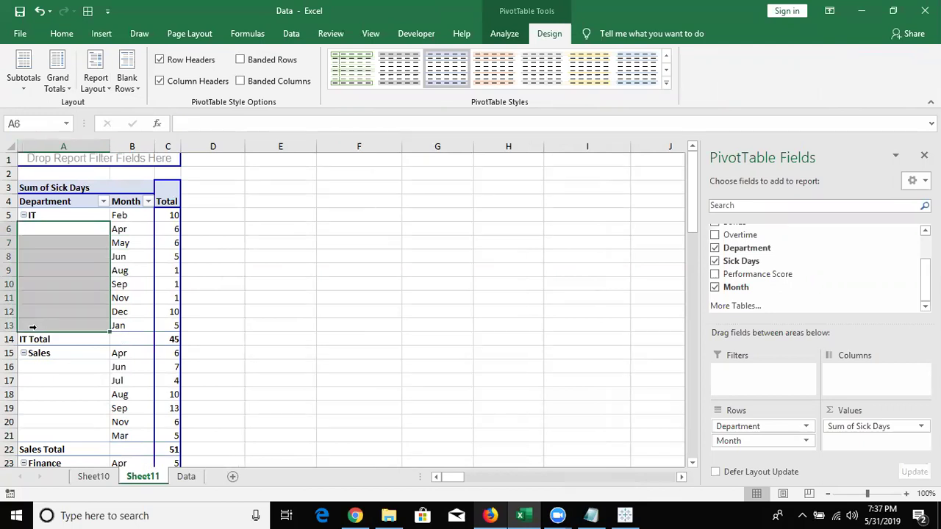
pyautogui.click(45, 340)
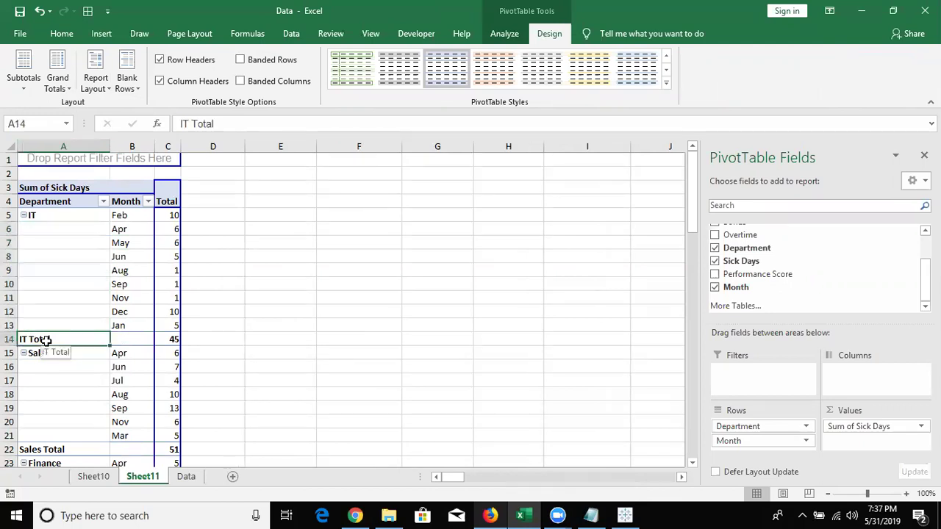
pyautogui.hotkey('shift', 'F10')
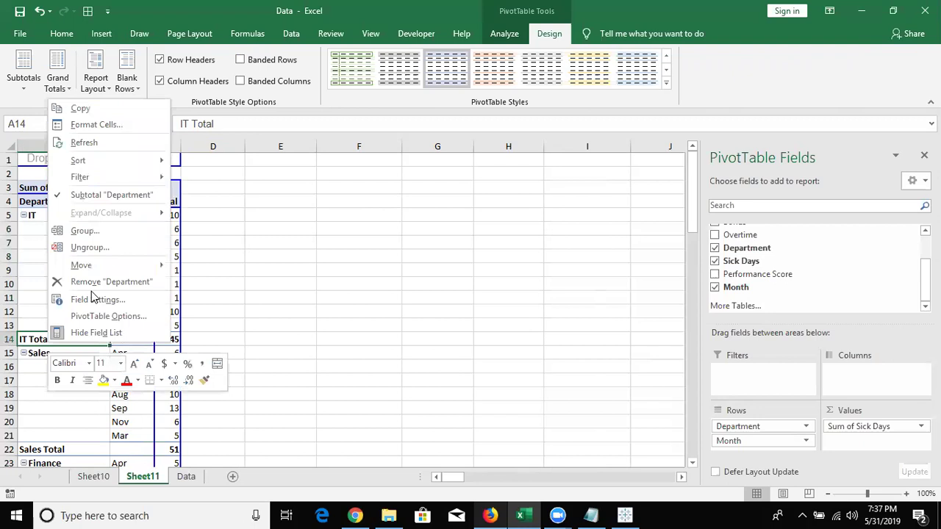
pyautogui.press('Down')
pyautogui.press('Up')
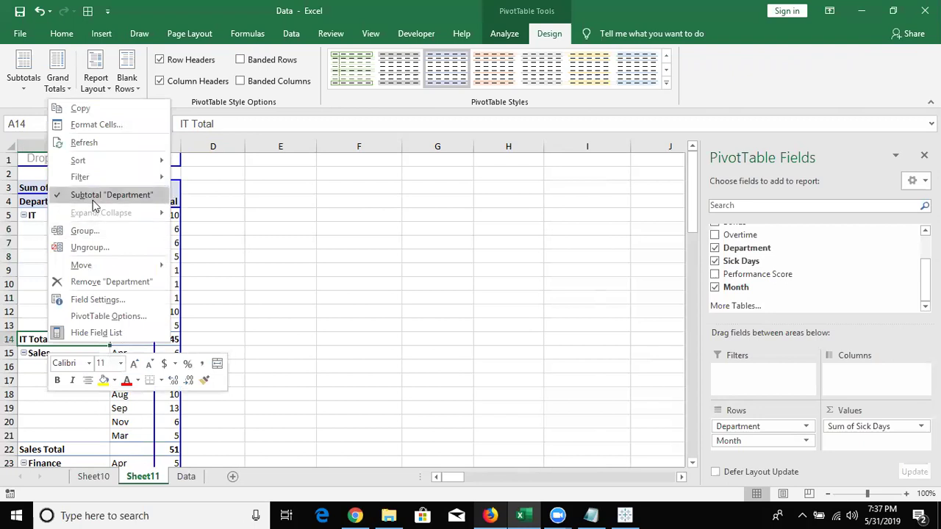
pyautogui.click(94, 202)
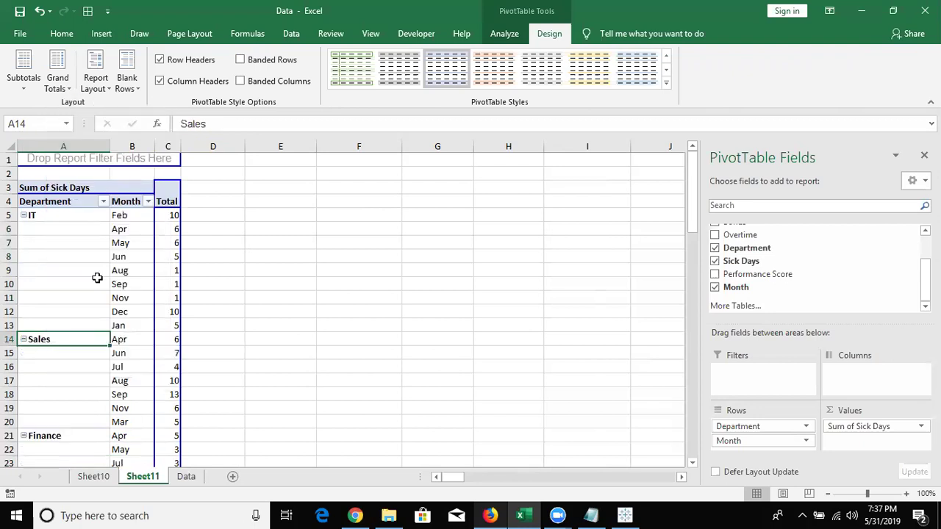
pyautogui.click(97, 283)
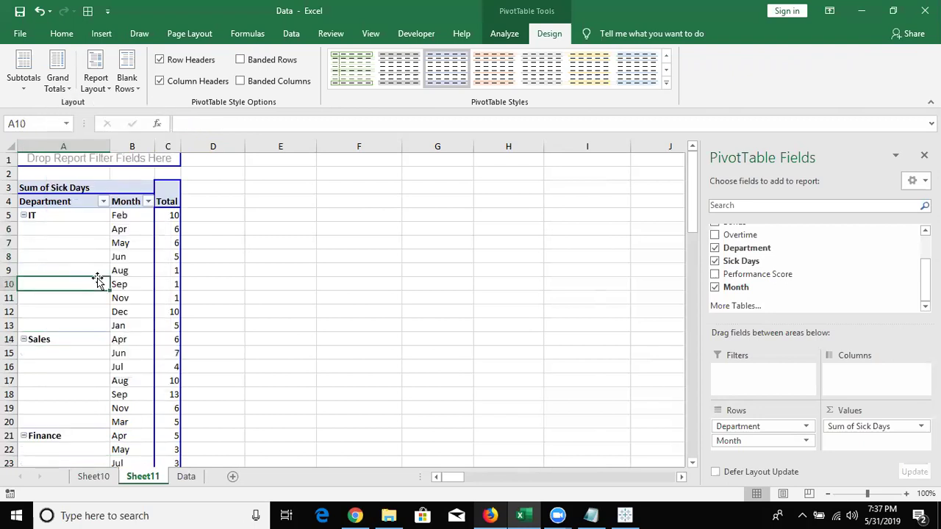
pyautogui.click(79, 201)
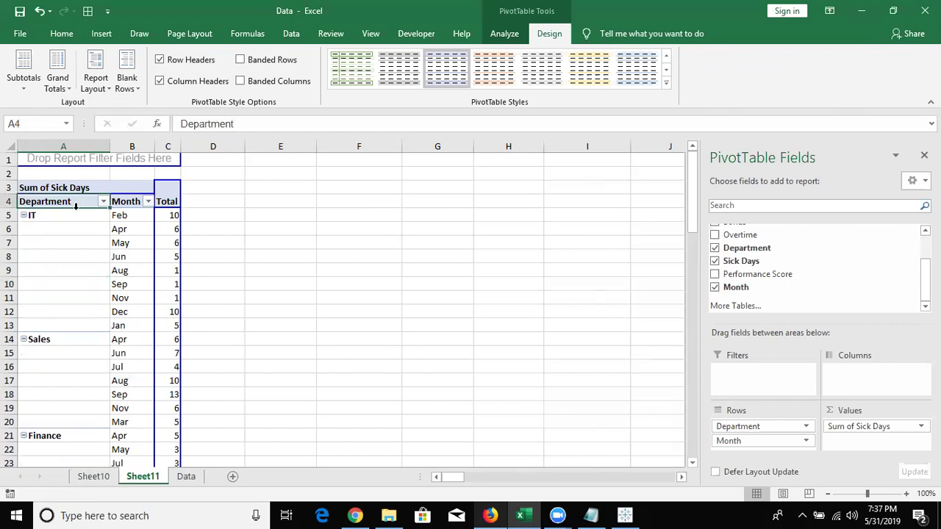
pyautogui.click(74, 215)
pyautogui.moveTo(74, 215); pyautogui.dragTo(60, 326)
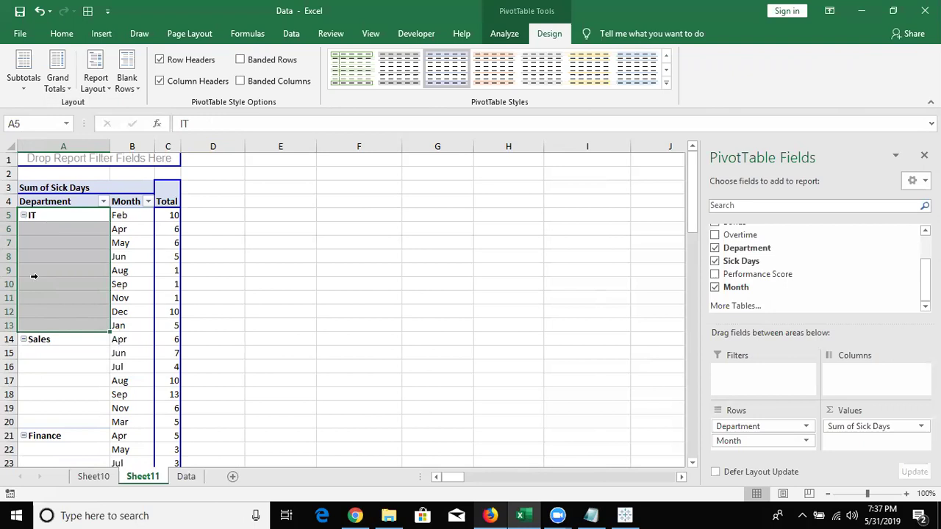
# Set Report Layout to Repeat All Item Labels so each department labels every month row.
pyautogui.click(109, 94)
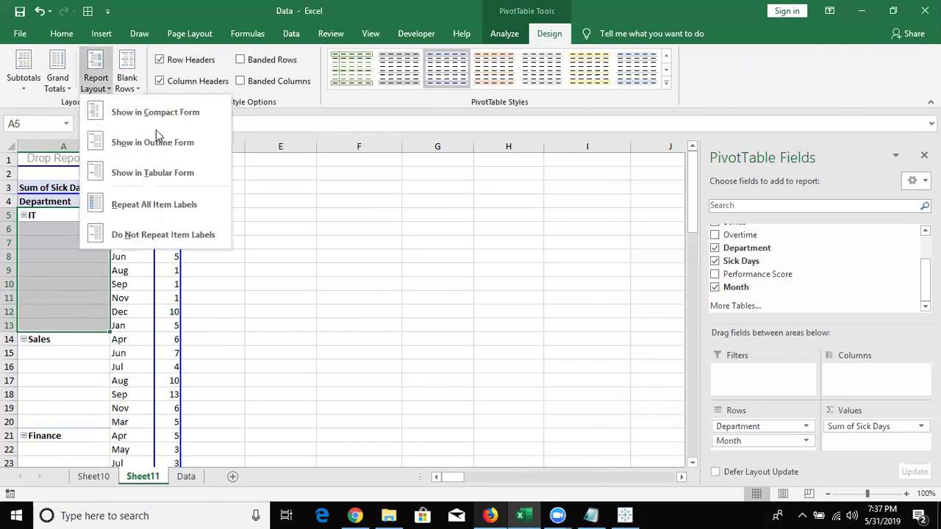
pyautogui.click(175, 220)
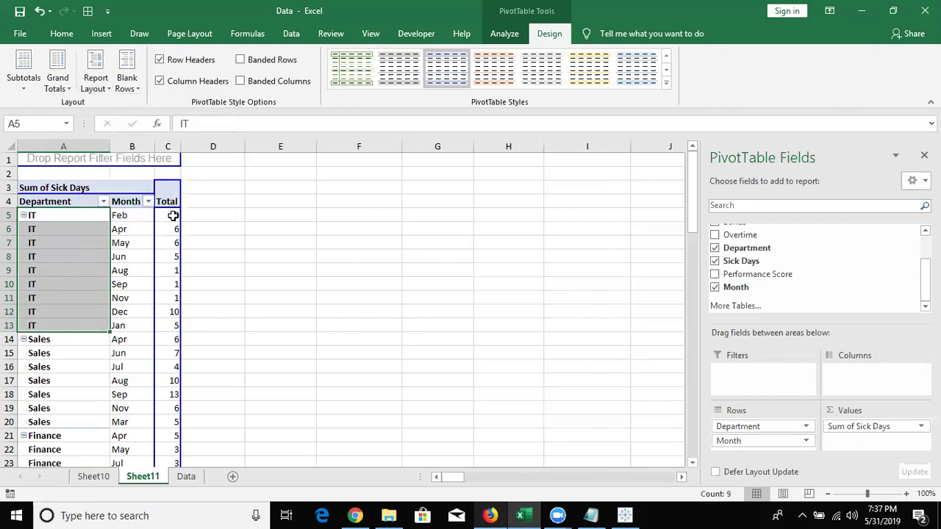
pyautogui.click(59, 228)
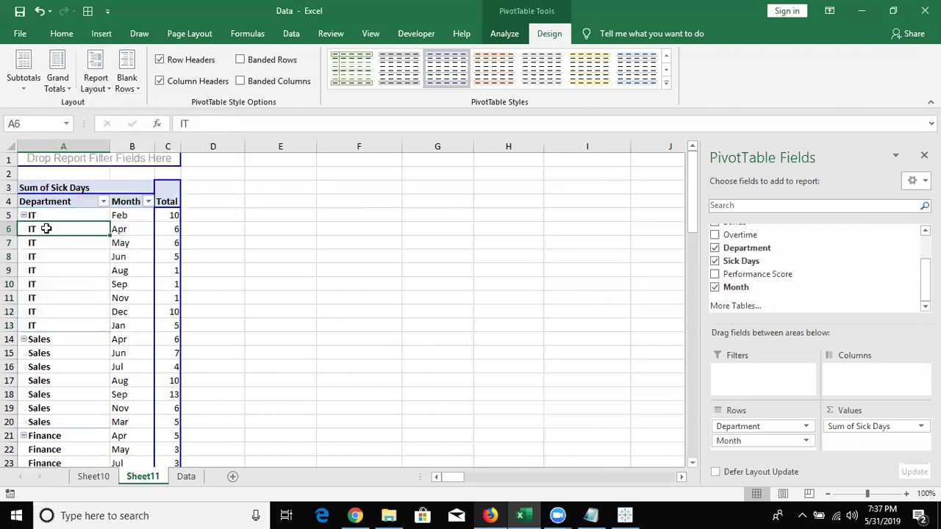
# Select the repeated IT and Sales label cells in column A to check them.
pyautogui.moveTo(39, 318); pyautogui.dragTo(39, 327)
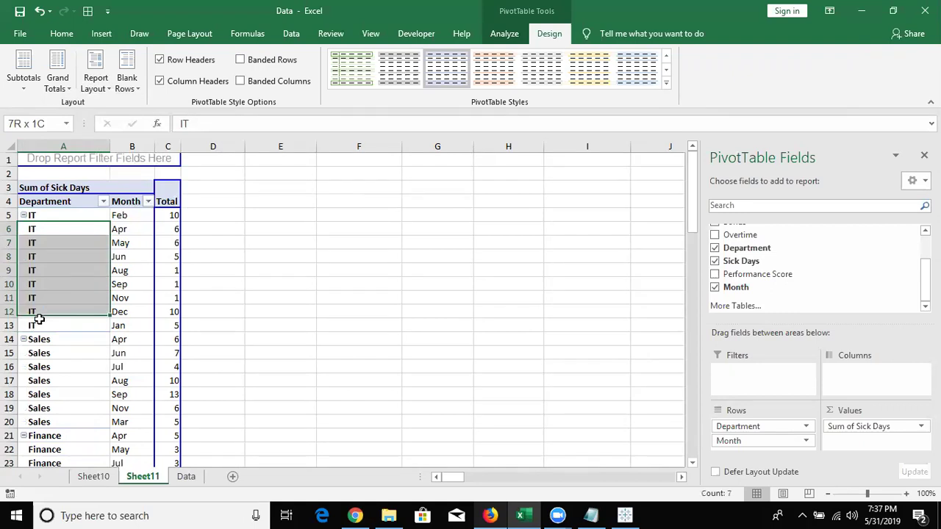
pyautogui.moveTo(50, 374); pyautogui.dragTo(50, 405)
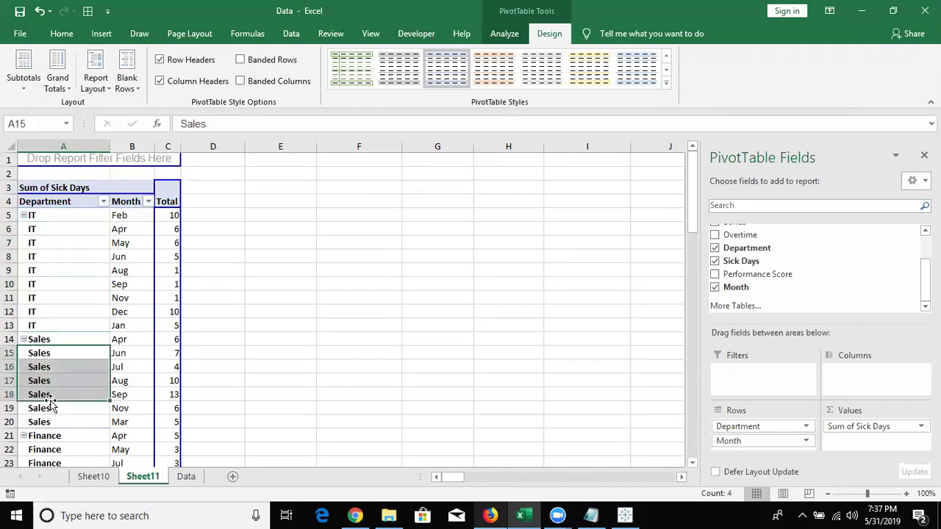
pyautogui.click(50, 325)
pyautogui.moveTo(50, 333); pyautogui.dragTo(51, 334)
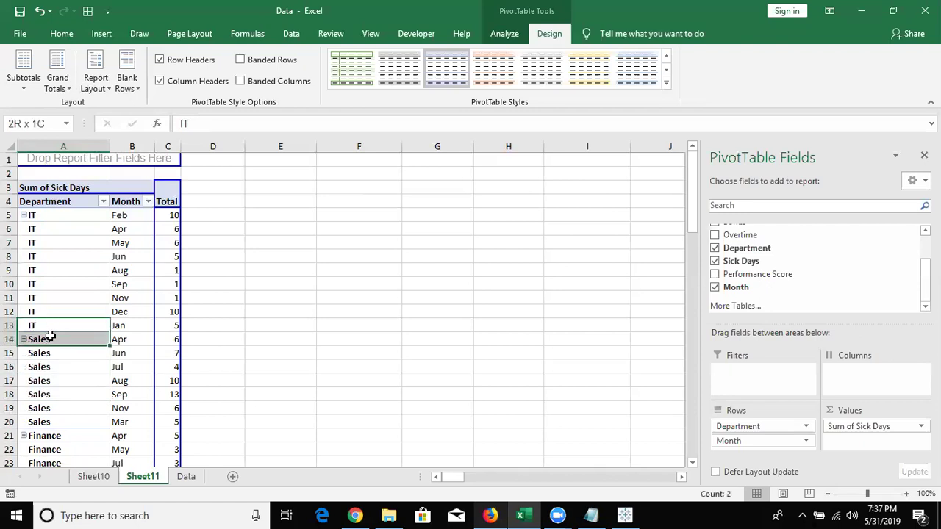
pyautogui.click(56, 297)
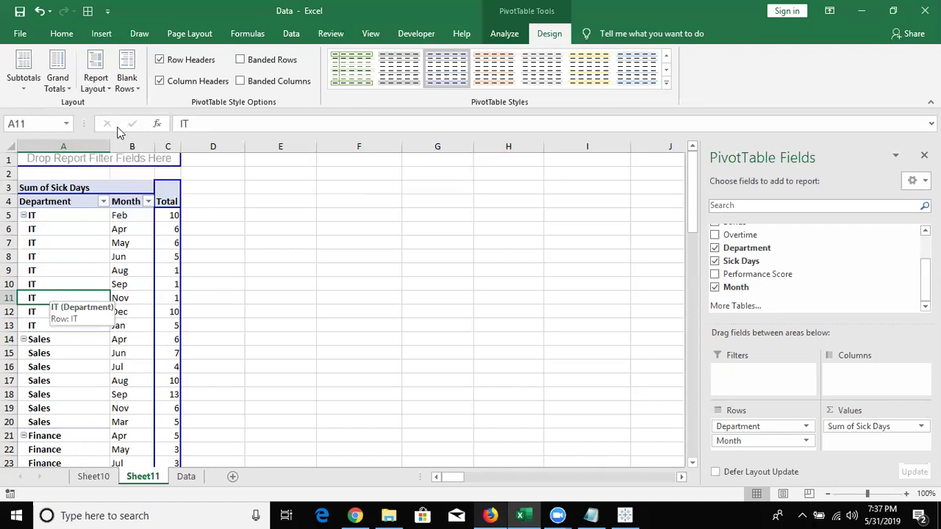
# Insert a blank line after each department group, then remove the blank lines again.
pyautogui.click(136, 91)
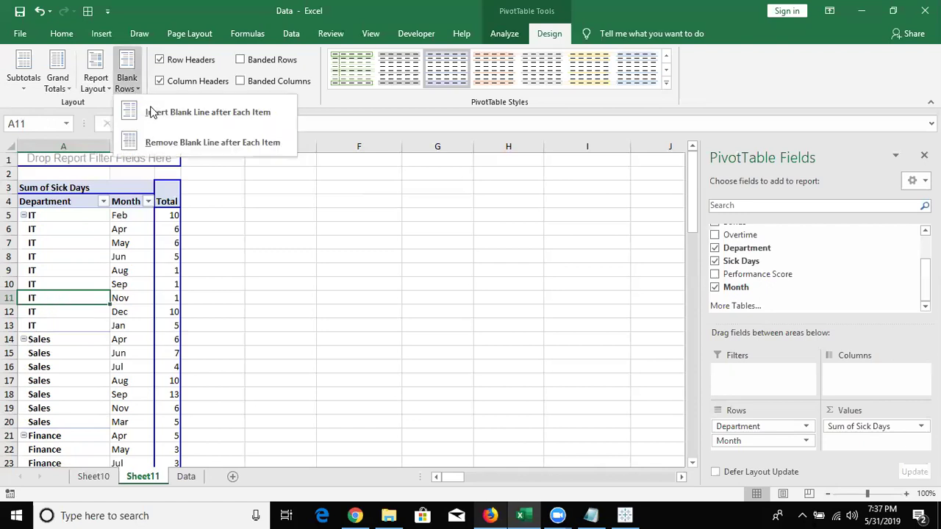
pyautogui.click(152, 112)
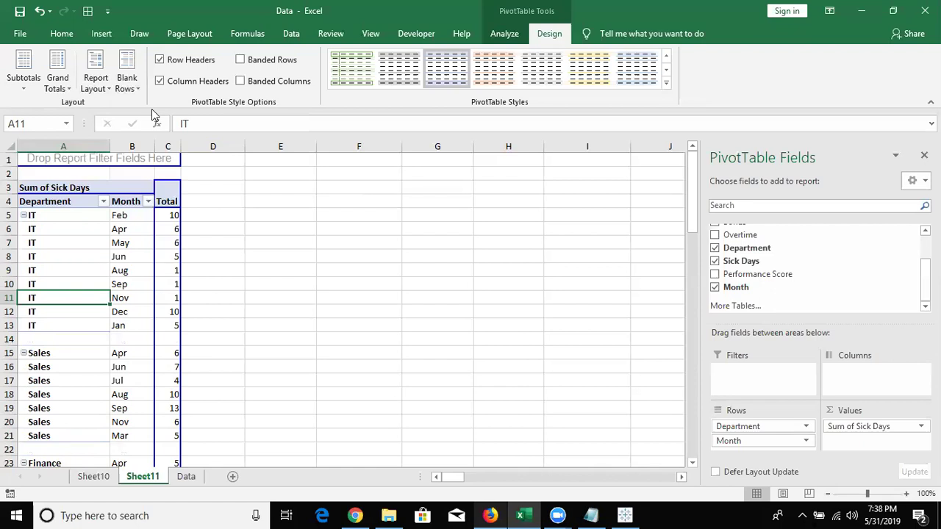
pyautogui.click(135, 90)
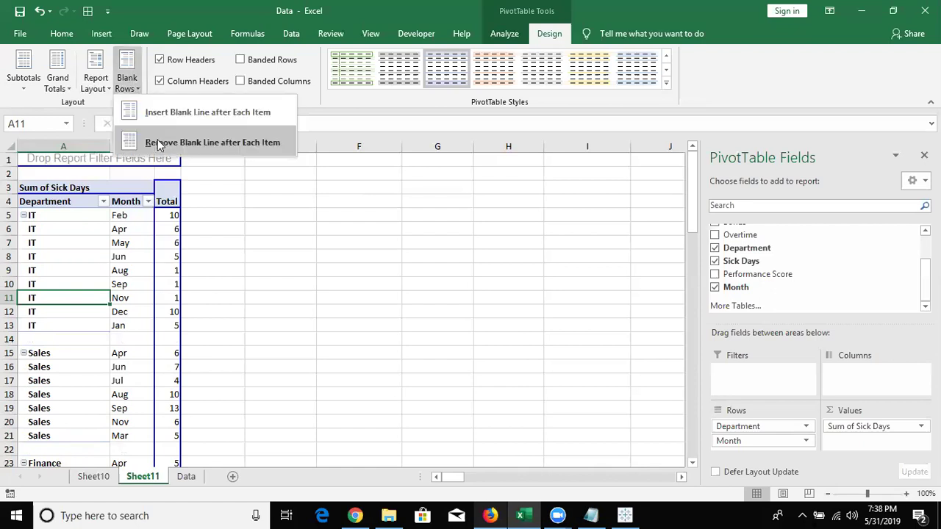
pyautogui.click(158, 142)
# Switch Report Layout to Do Not Repeat Item Labels and select the empty cells under IT.
pyautogui.click(95, 81)
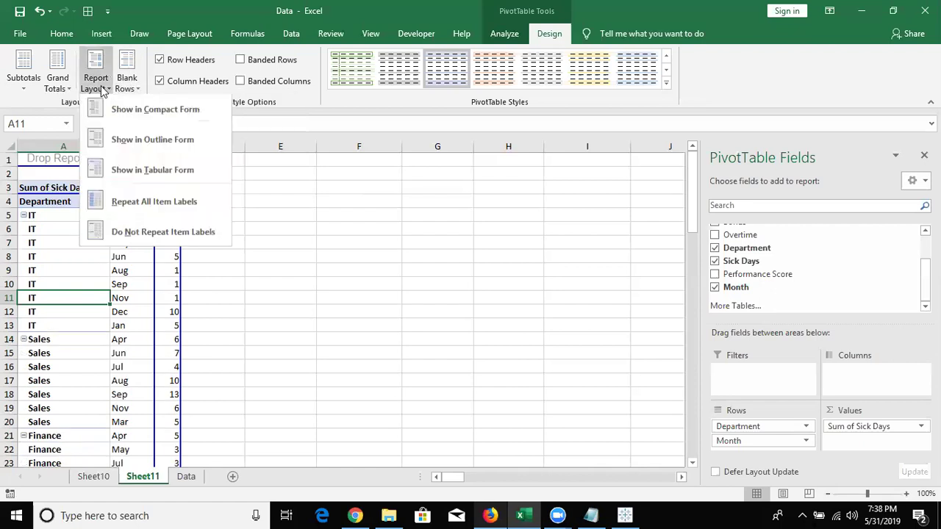
pyautogui.click(174, 230)
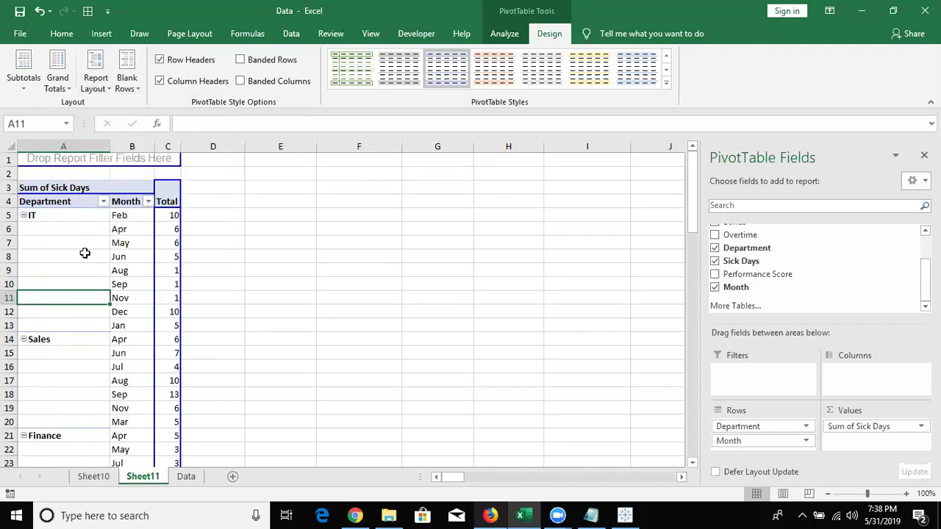
pyautogui.moveTo(78, 214); pyautogui.dragTo(67, 325)
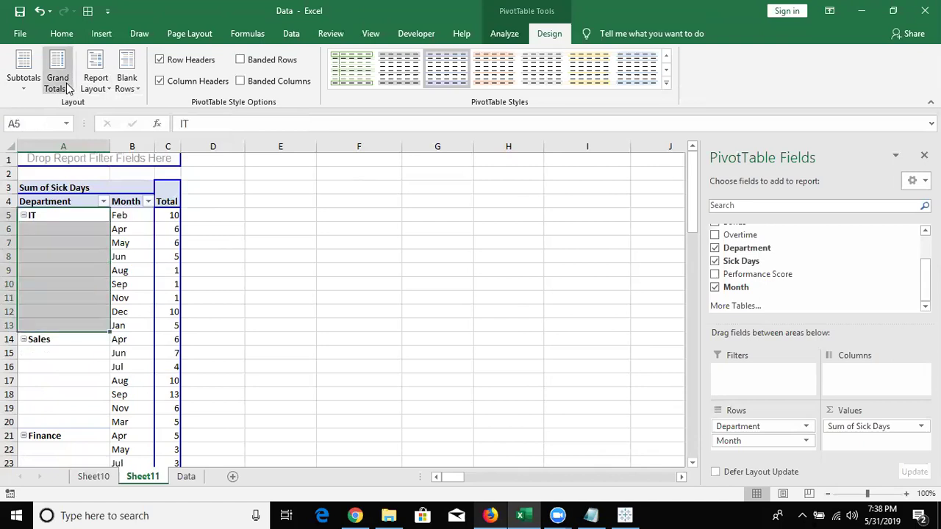
# Attempt Home > Merge & Center on the IT label cells and dismiss the PivotTable warning.
pyautogui.click(62, 35)
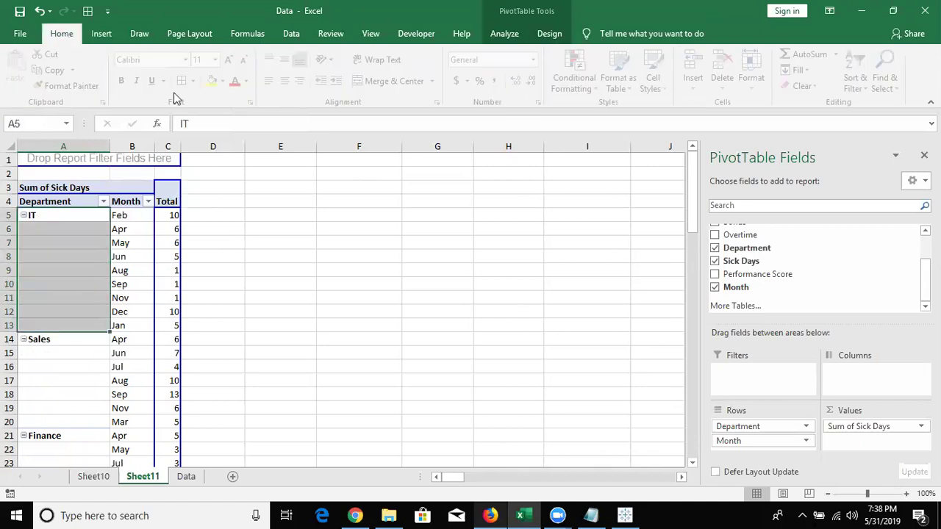
pyautogui.click(372, 85)
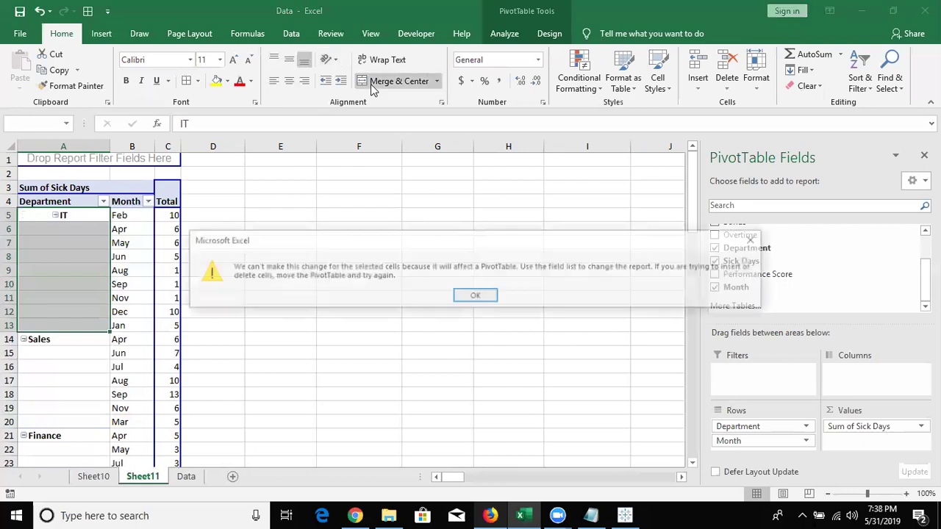
pyautogui.press('Return')
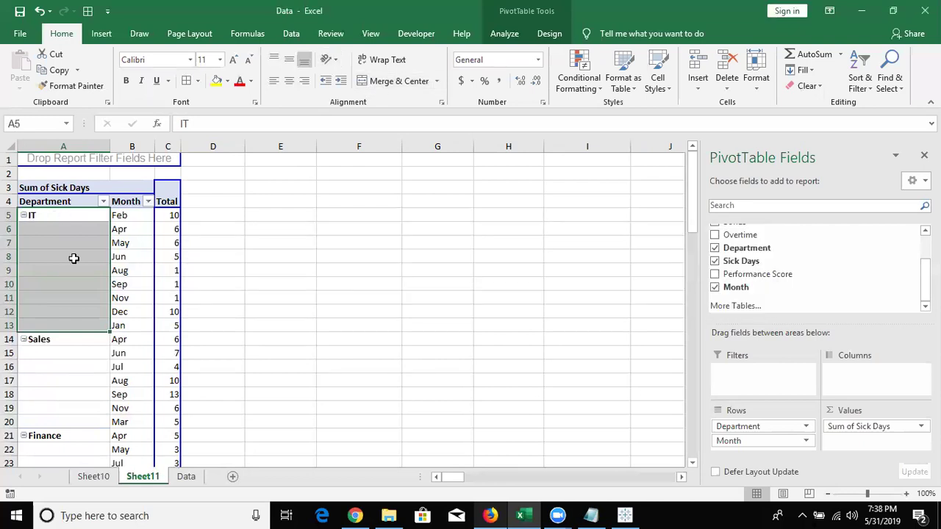
pyautogui.click(73, 258)
# Enable 'Merge and center cells with labels' in the PivotTable Layout & Format options.
pyautogui.rightClick(74, 258)
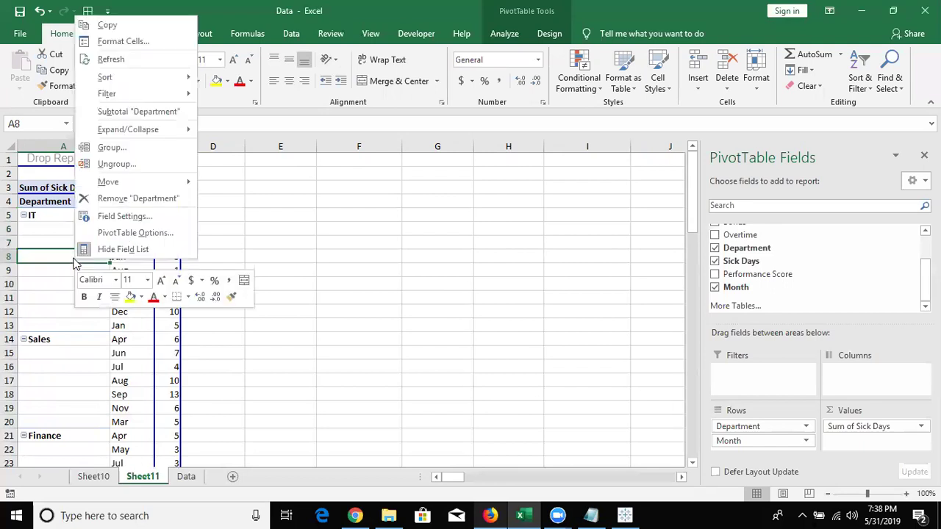
pyautogui.click(117, 234)
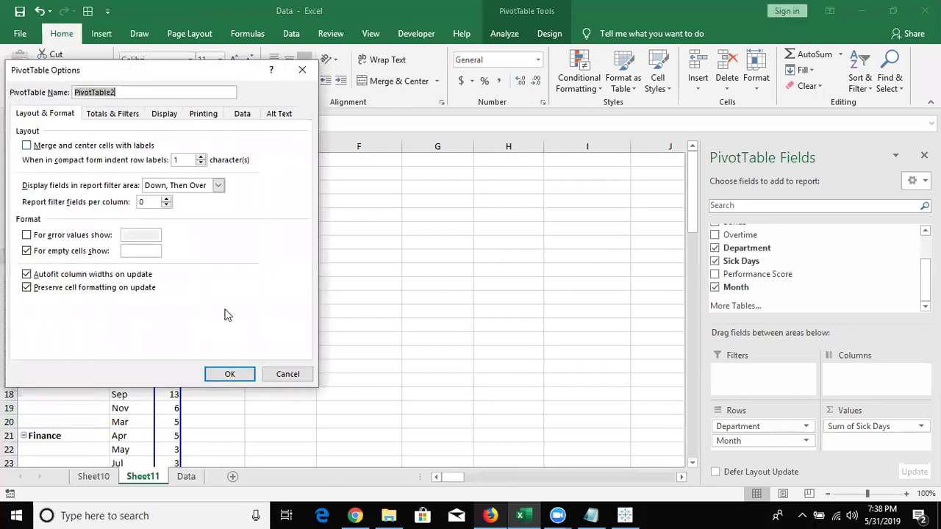
pyautogui.hotkey('alt', 'm')
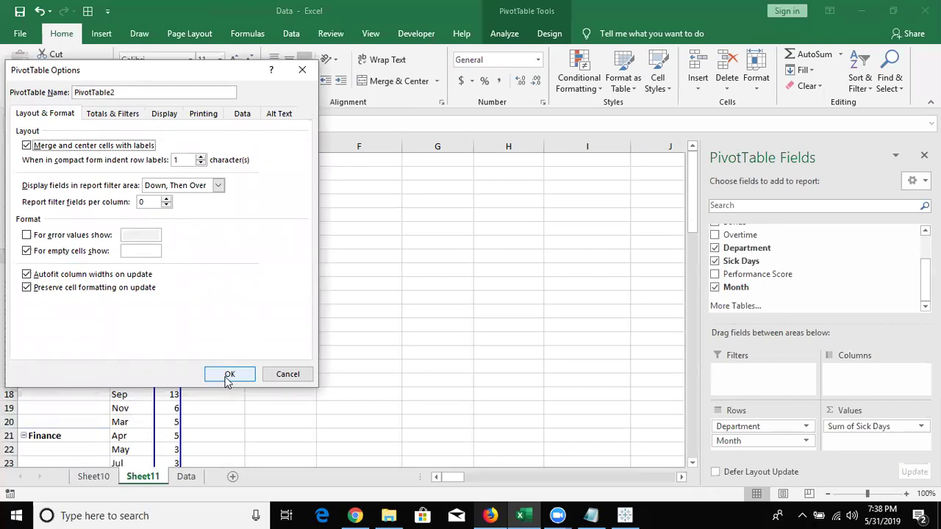
pyautogui.click(228, 375)
# Check the merged Sales, Finance, Marketing and IT labels, then select IT's Dec total of 10.
pyautogui.click(66, 338)
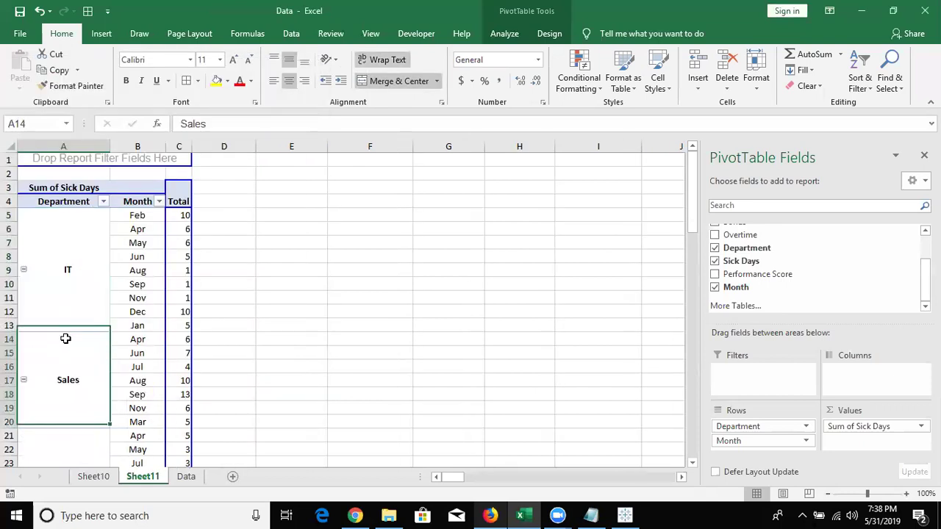
pyautogui.press('Down')
pyautogui.scroll(-1, 65, 338)
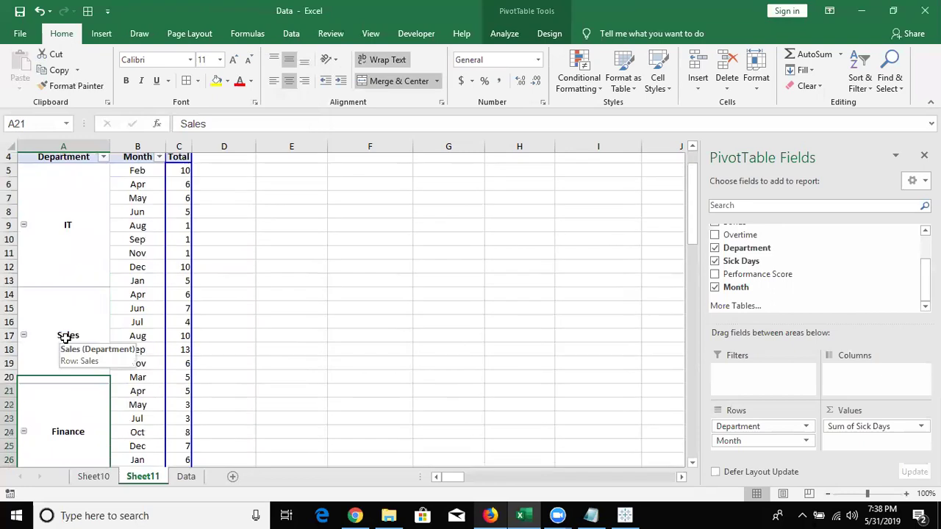
pyautogui.hotkey('ctrl', 'Down')
pyautogui.click(65, 336)
pyautogui.scroll(4, 66, 339)
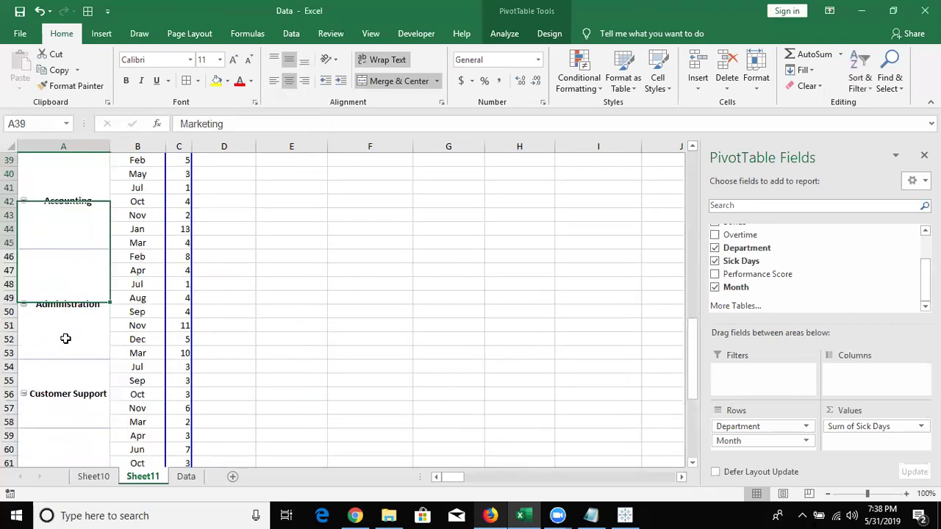
pyautogui.hotkey('ctrl', 'Up')
pyautogui.click(66, 338)
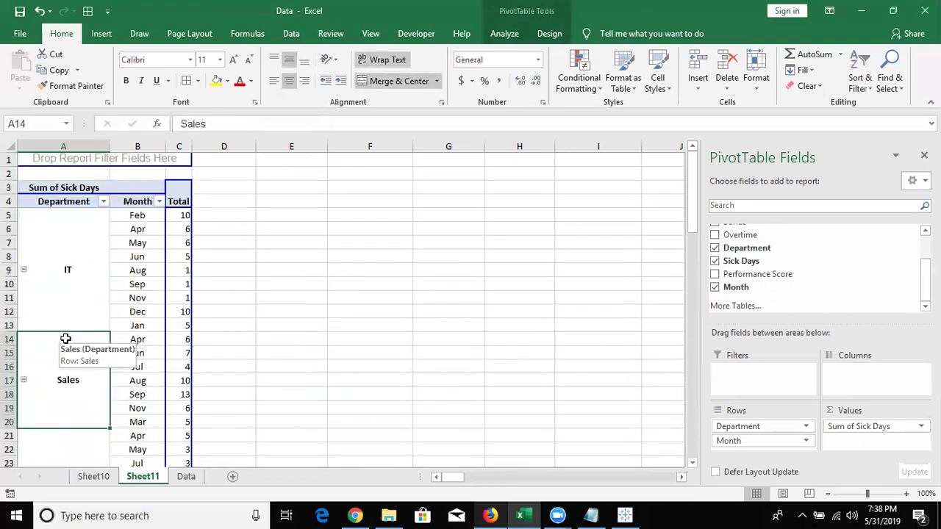
pyautogui.press('Up')
pyautogui.click(139, 315)
pyautogui.hotkey('shift', 'Up')
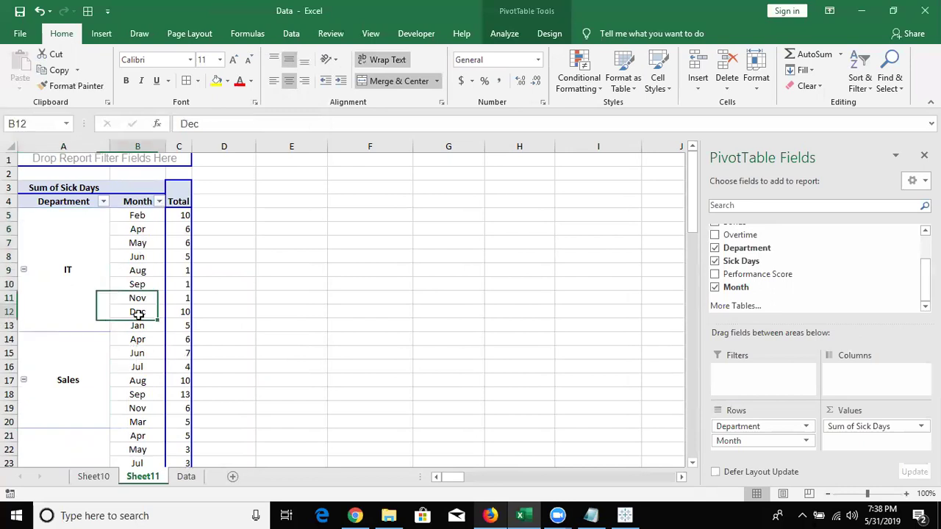
pyautogui.click(180, 311)
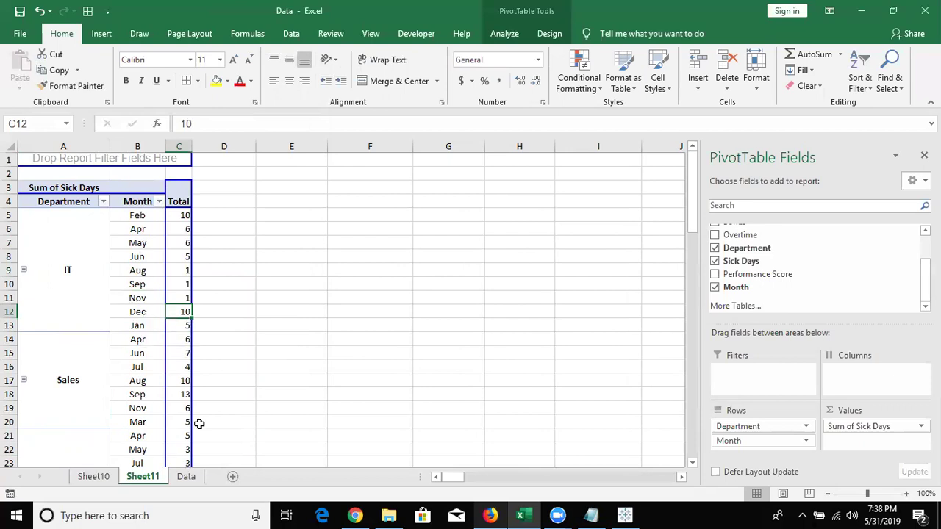
# Return to Sheet11 and drill into IT's December sick-days total to create a detail sheet.
pyautogui.click(184, 478)
pyautogui.click(143, 478)
pyautogui.doubleClick(185, 312)
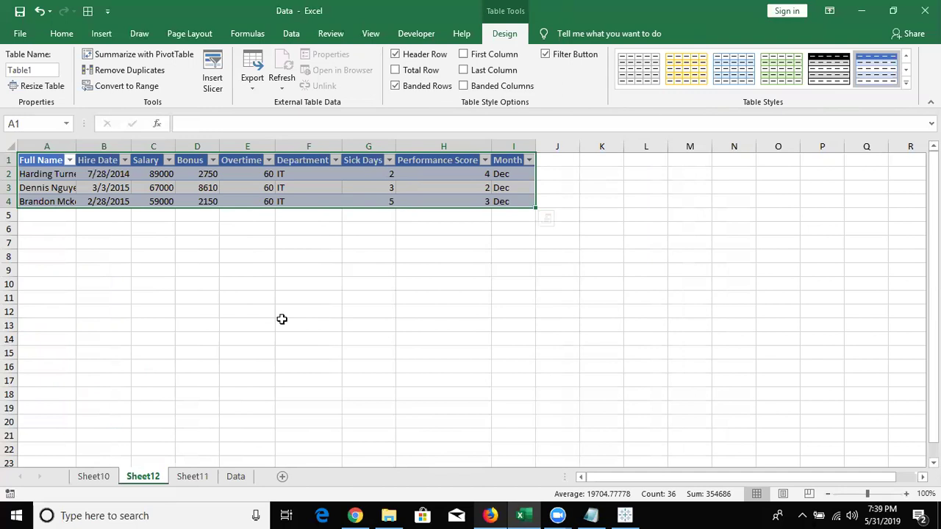
# Delete the drill-down sheet Sheet12 and confirm the permanent deletion.
pyautogui.rightClick(138, 487)
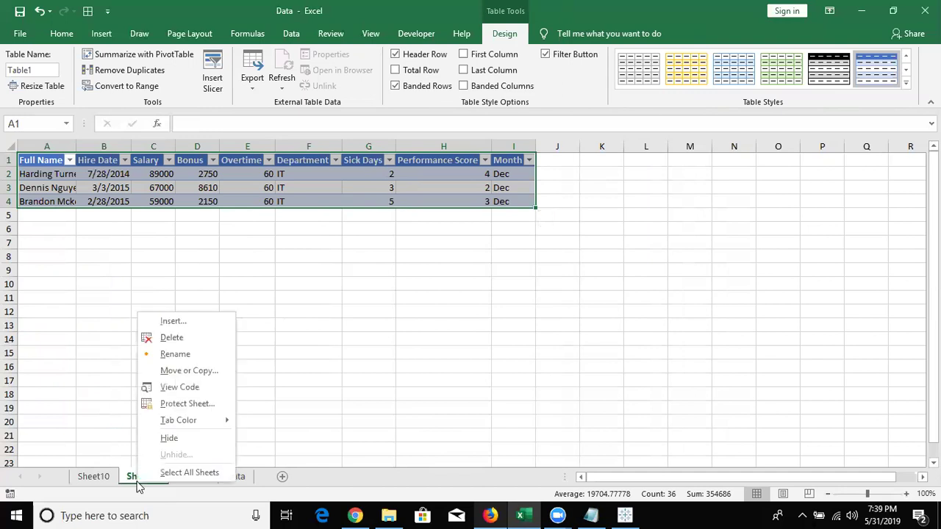
pyautogui.click(168, 342)
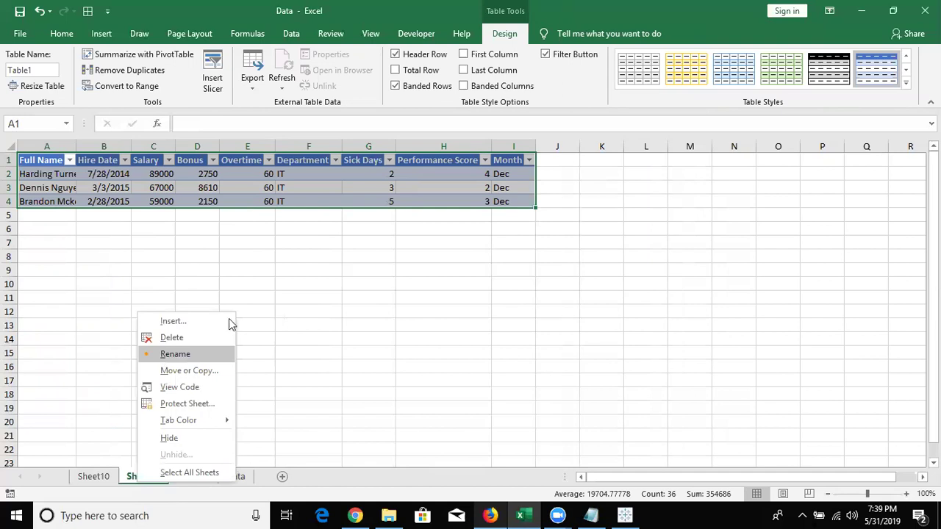
pyautogui.click(446, 296)
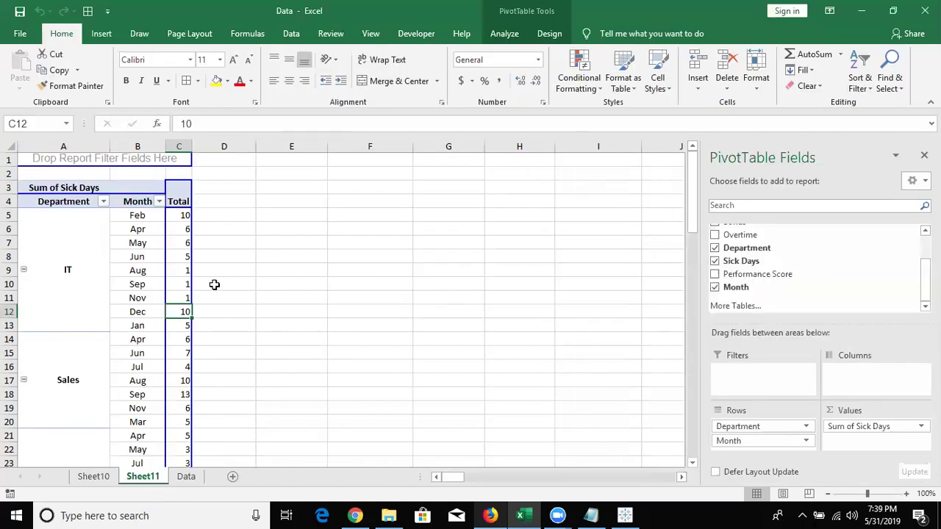
# Uncheck Enable show details on the PivotTable Options Data tab so totals cannot be drilled into.
pyautogui.click(370, 260)
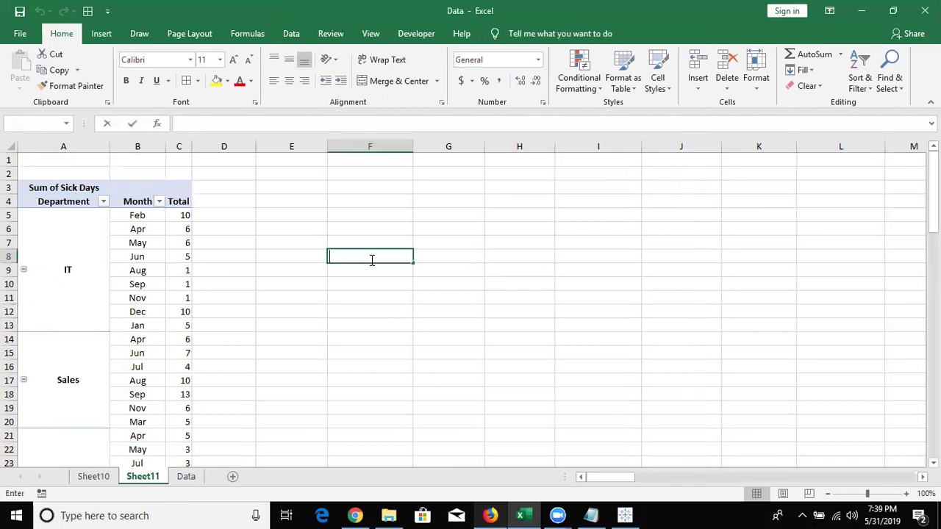
pyautogui.doubleClick(370, 268)
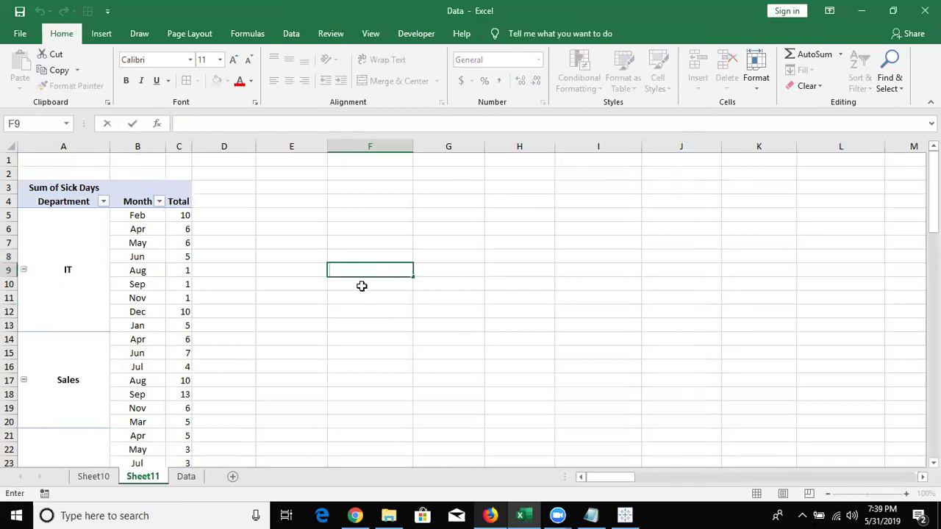
pyautogui.click(195, 302)
pyautogui.rightClick(188, 310)
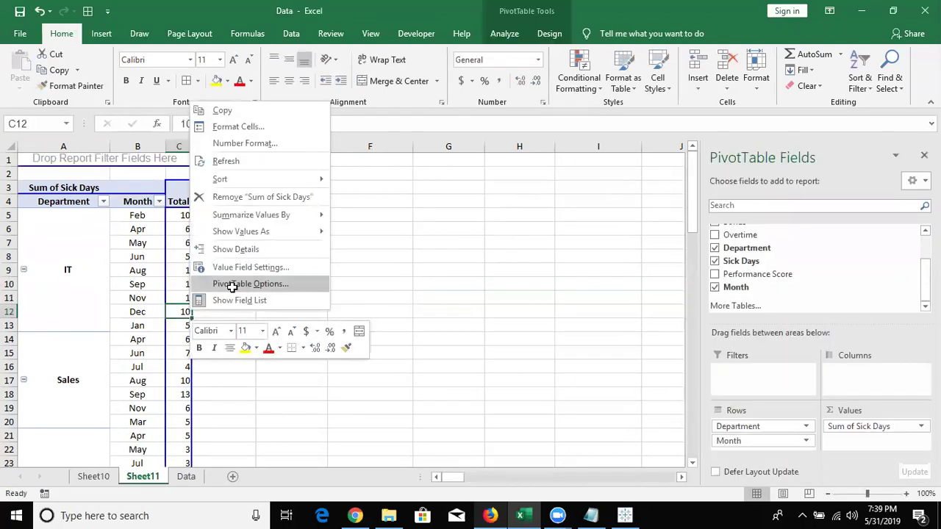
pyautogui.click(232, 286)
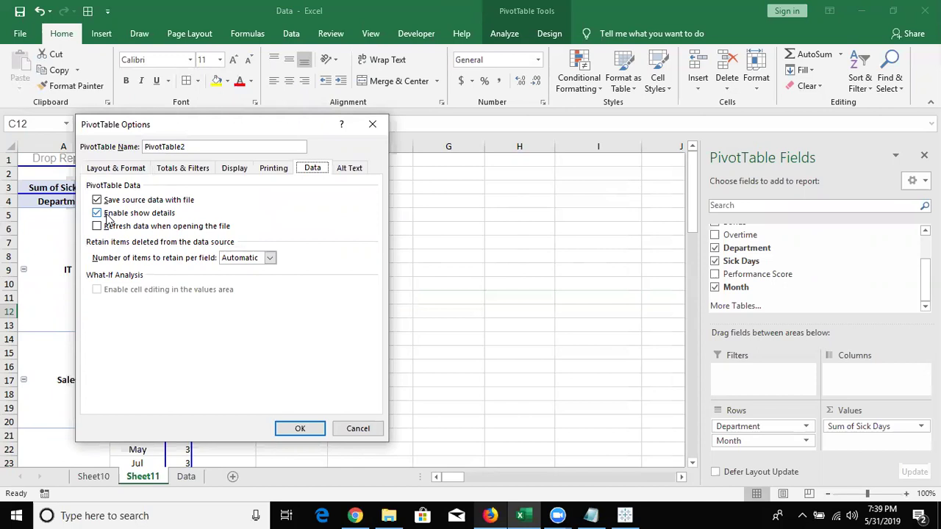
pyautogui.click(106, 214)
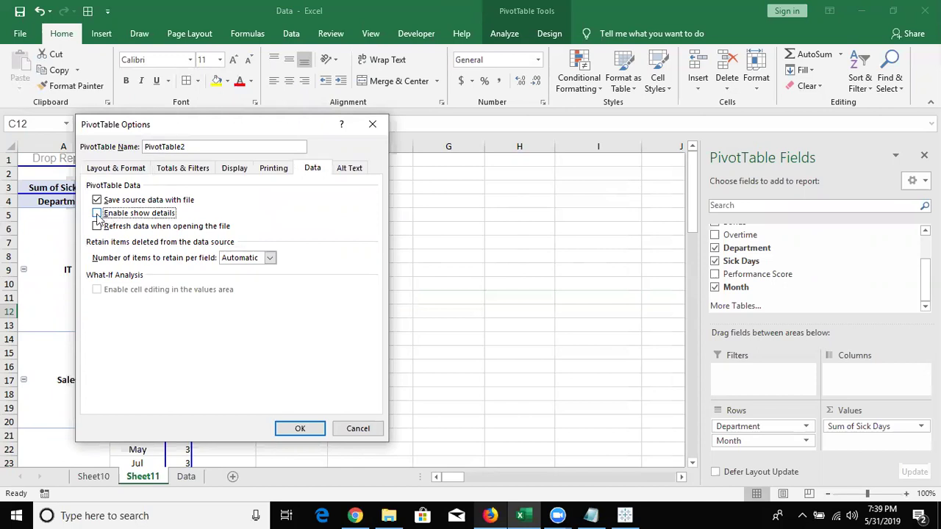
pyautogui.click(295, 432)
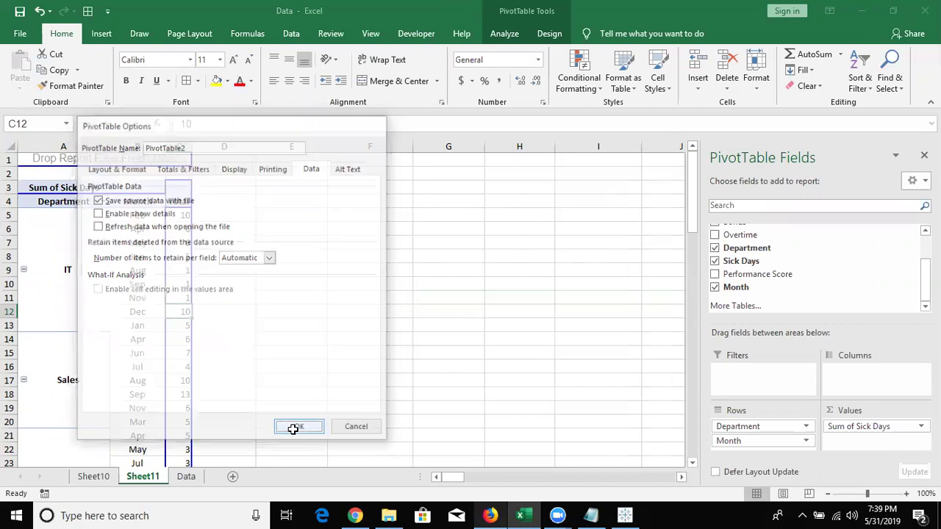
pyautogui.click(266, 293)
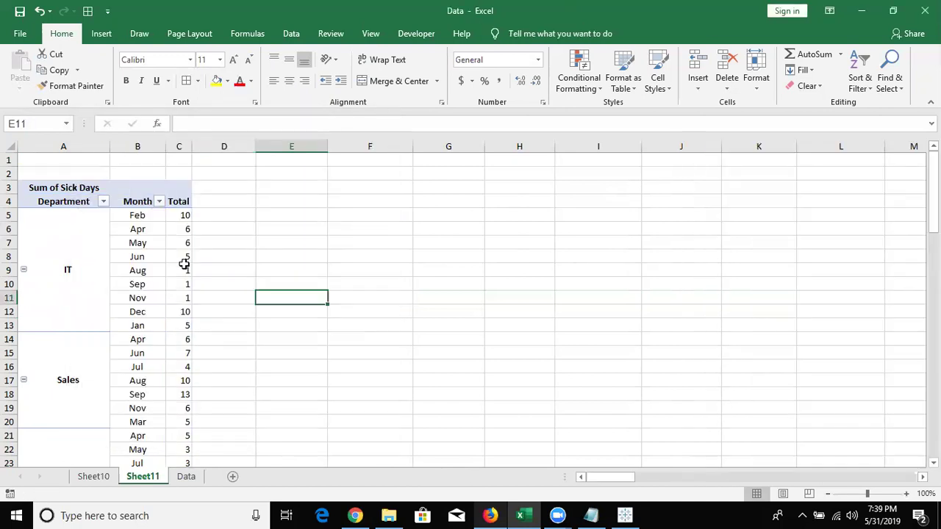
pyautogui.click(184, 264)
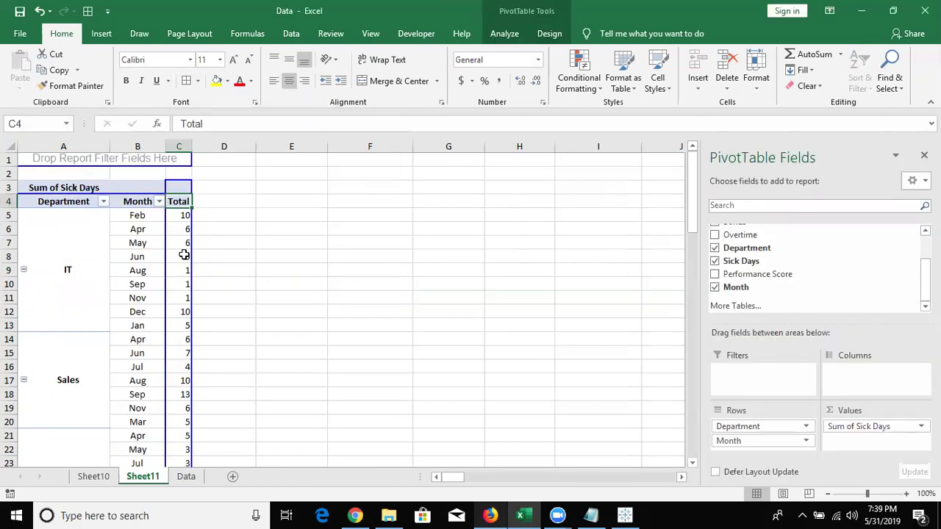
pyautogui.click(186, 261)
pyautogui.press('Delete')
pyautogui.click(459, 300)
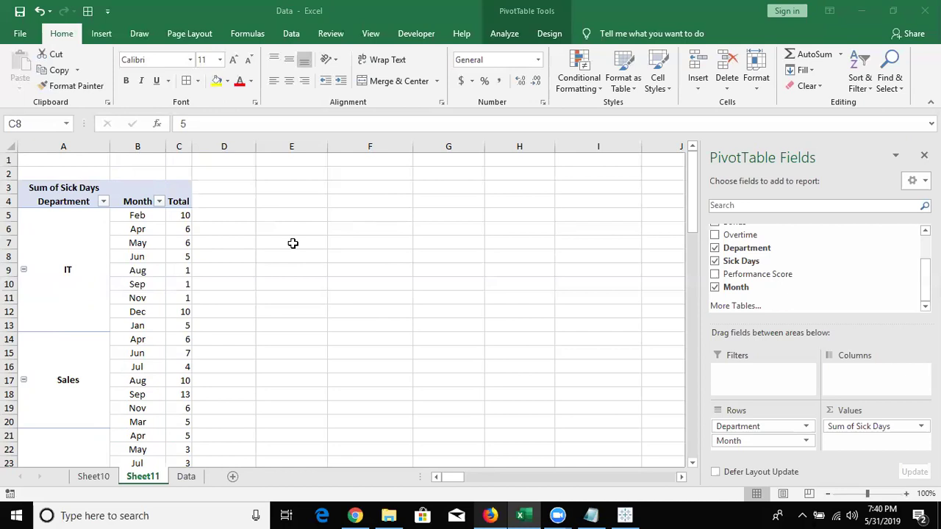
# On the Data sheet, undo the last two edits, which restores a blank row 10.
pyautogui.click(178, 478)
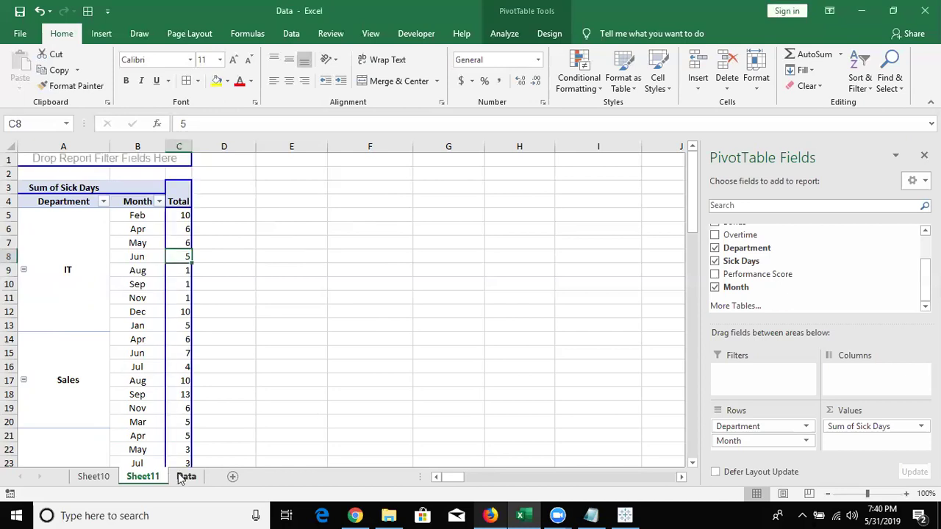
pyautogui.click(186, 476)
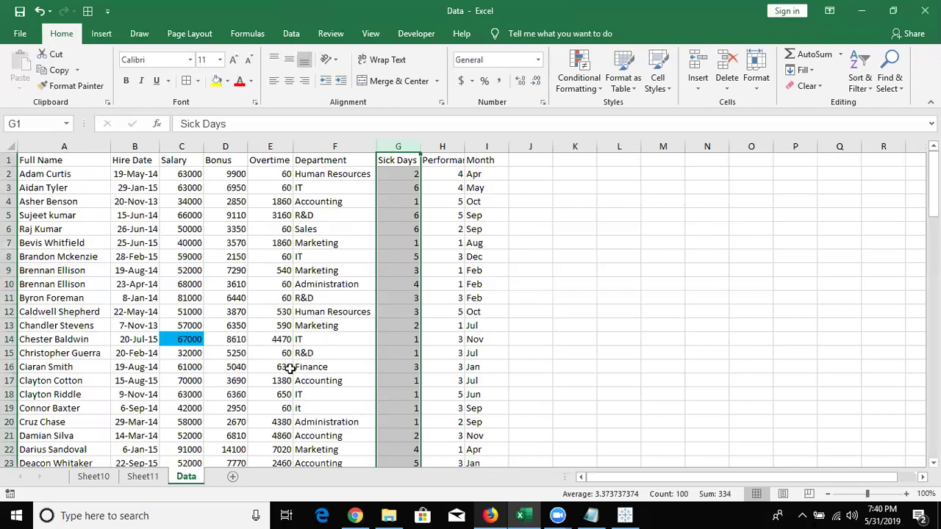
pyautogui.click(595, 144)
pyautogui.click(448, 165)
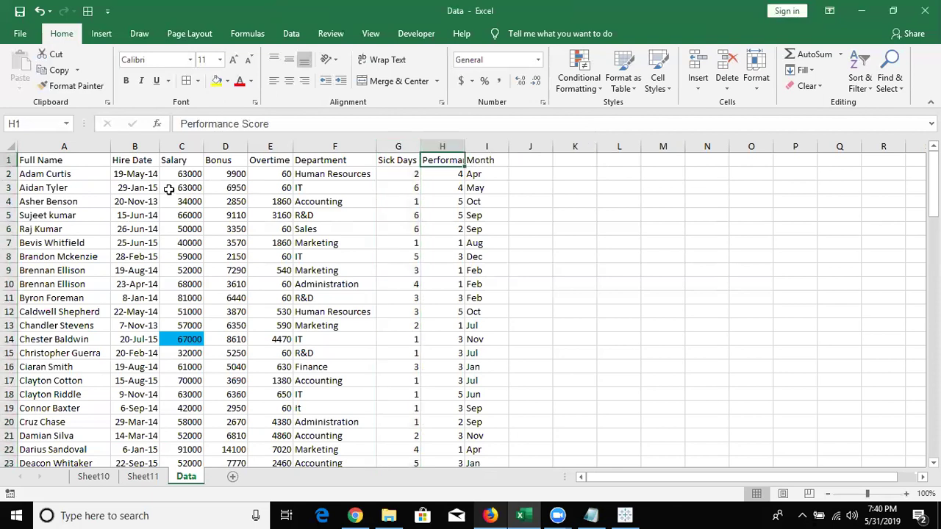
pyautogui.hotkey('ctrl', 'z')
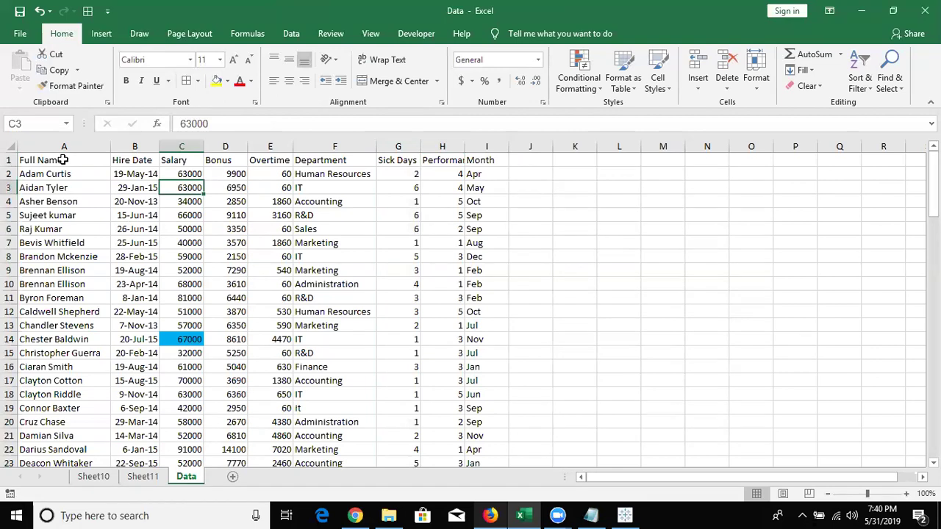
pyautogui.click(63, 159)
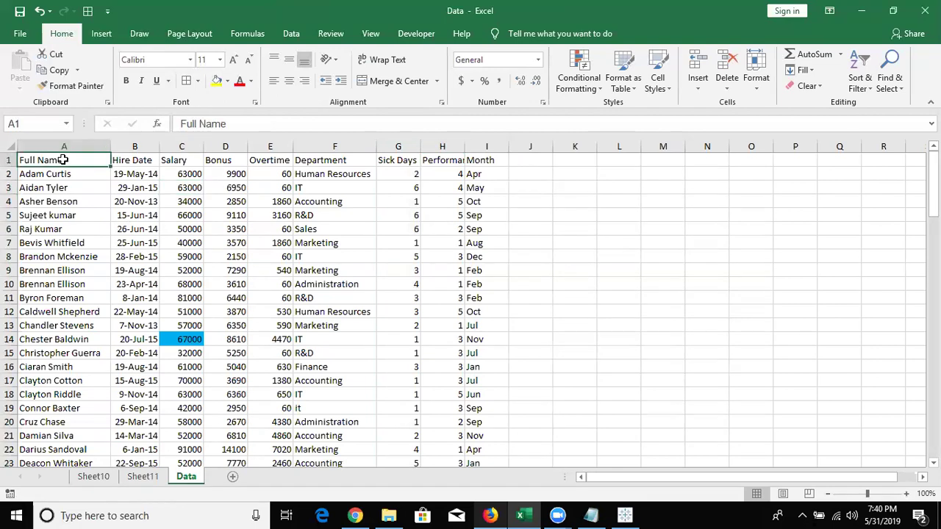
pyautogui.hotkey('ctrl', 'z')
pyautogui.hotkey('ctrl', 'z')
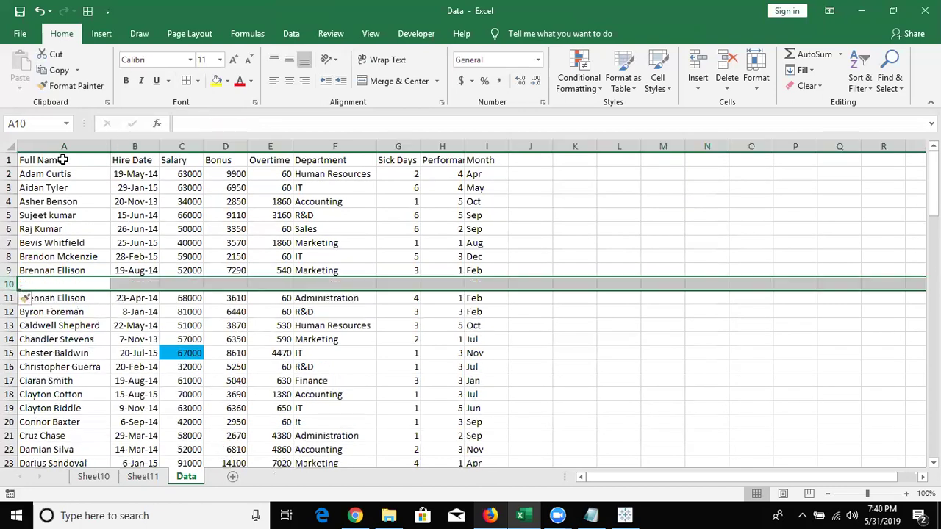
# Clear the stray 's' from cell C10.
pyautogui.press('Down')
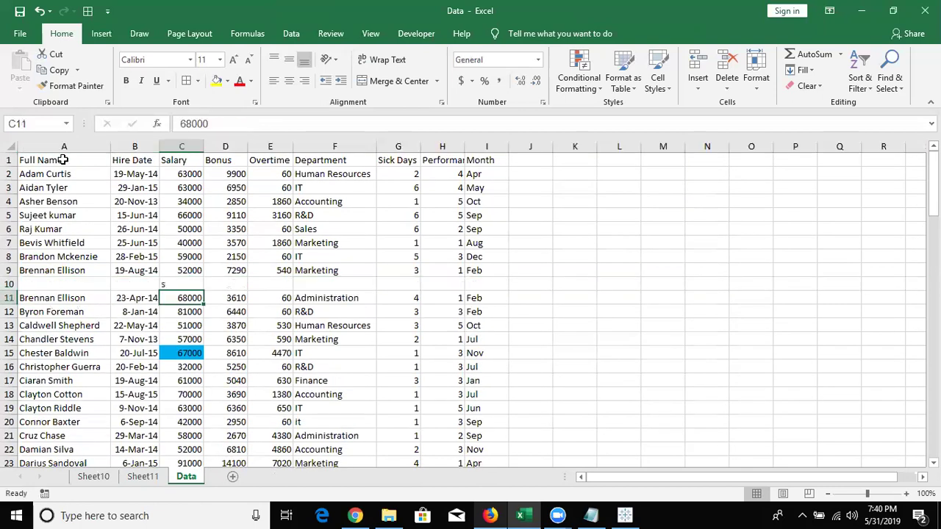
pyautogui.press('Up')
pyautogui.press('Up')
pyautogui.press('Up')
pyautogui.hotkey('ctrl', 'a')
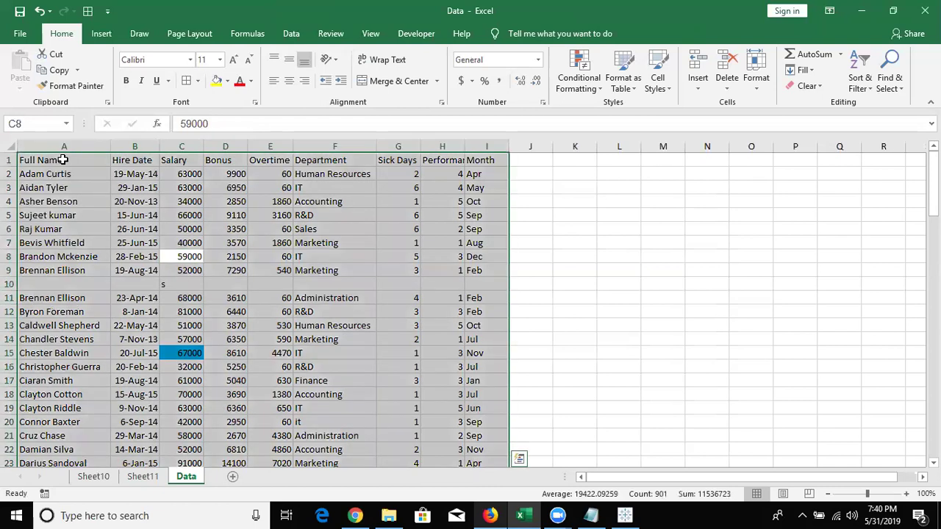
pyautogui.press('Down')
pyautogui.press('Down')
pyautogui.press('Delete')
pyautogui.press('Down')
pyautogui.press('Down')
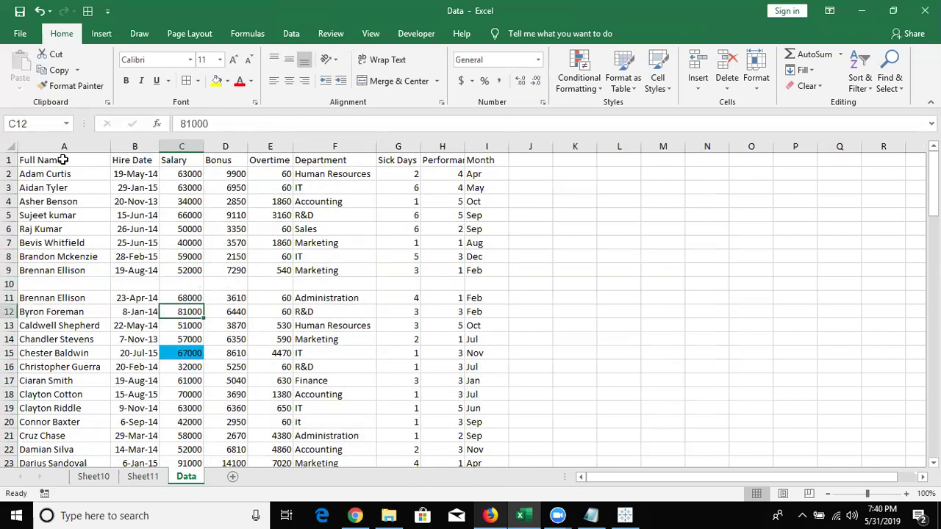
pyautogui.press('Up')
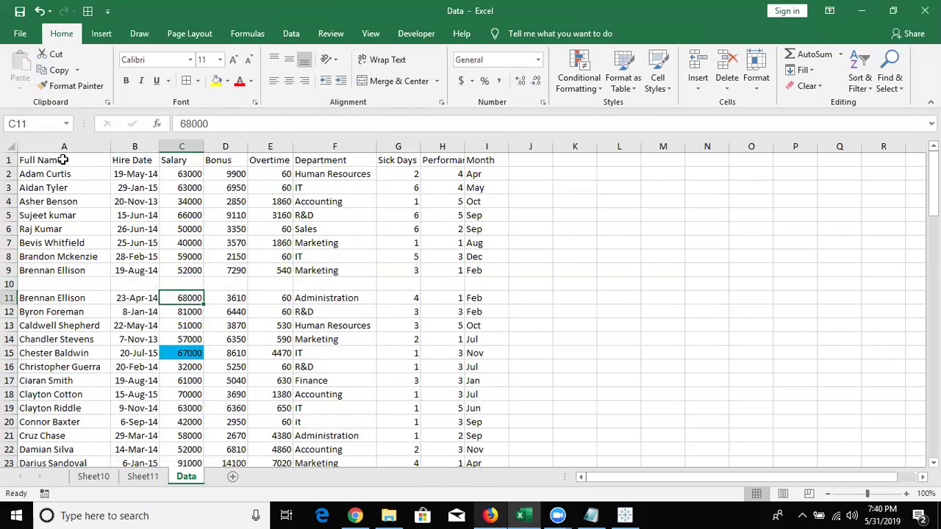
# Select the blank row 10 and delete it with Ctrl+- so the records shift up.
pyautogui.click(63, 160)
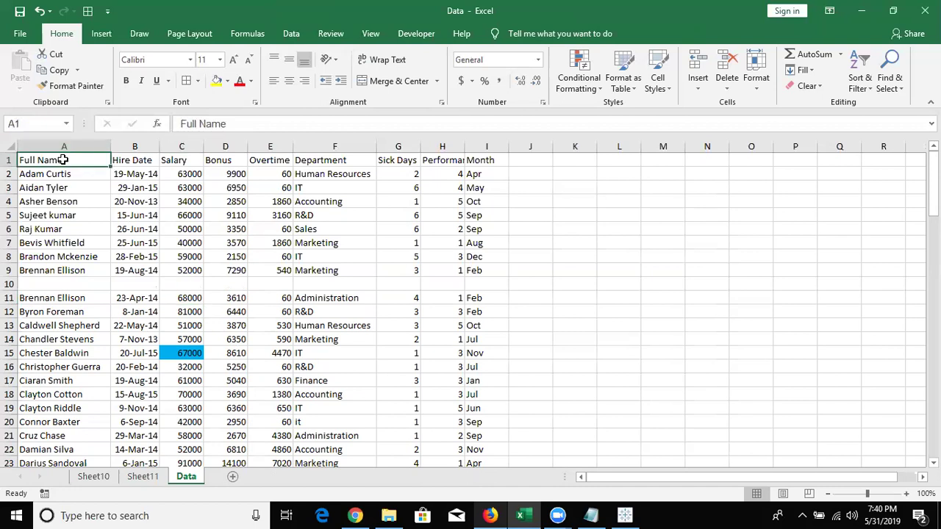
pyautogui.hotkey('ctrl', 'Down')
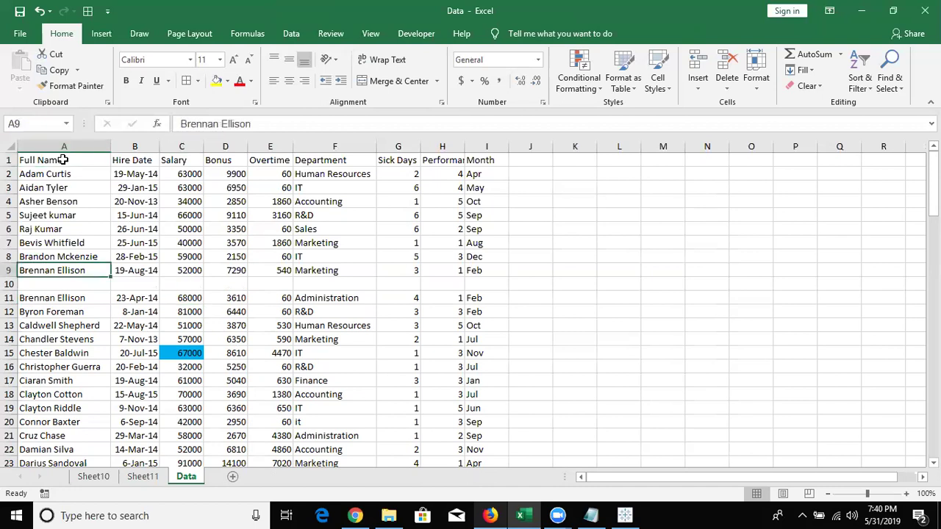
pyautogui.press('Down')
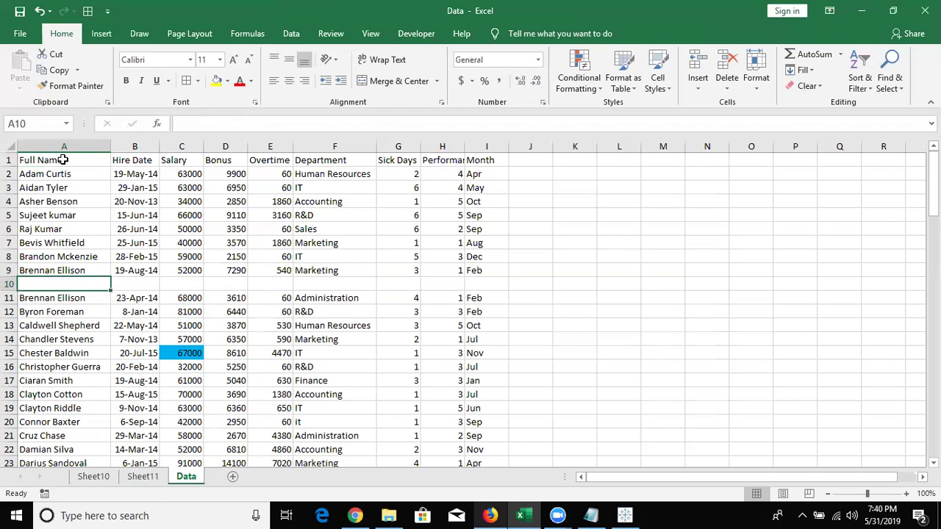
pyautogui.click(63, 159)
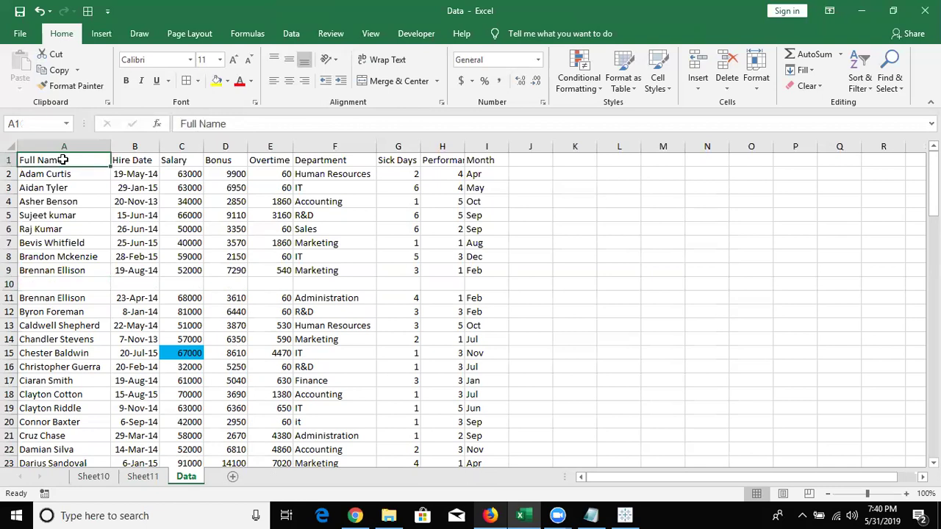
pyautogui.hotkey('ctrl', 'Down')
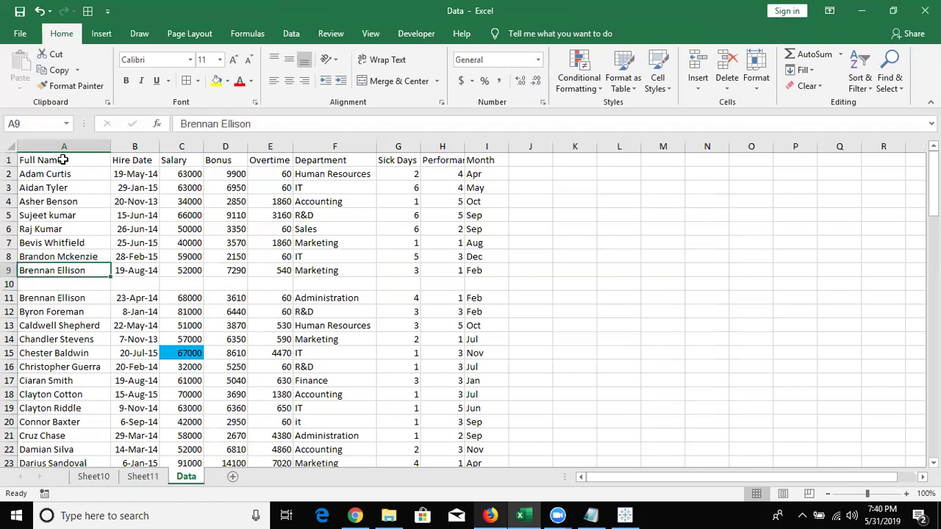
pyautogui.press('Down')
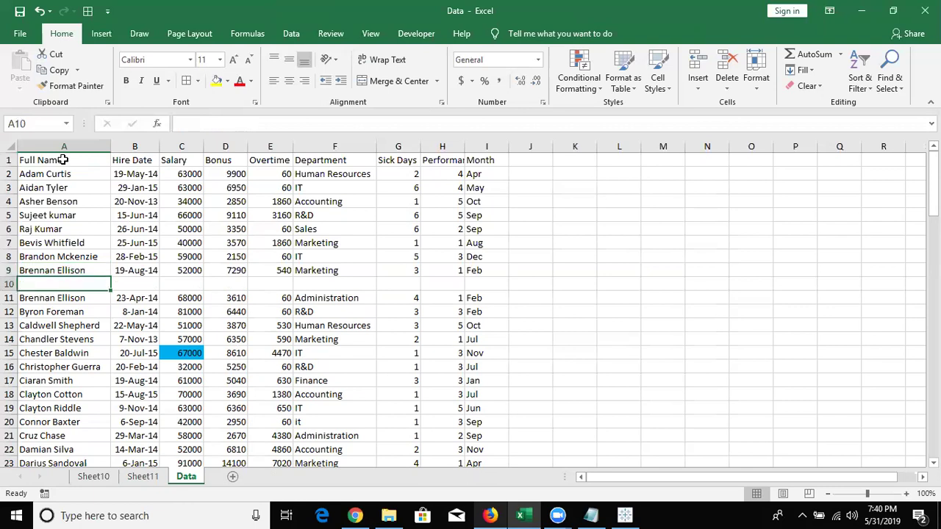
pyautogui.press('Right')
pyautogui.press('Right')
pyautogui.hotkey('shift', 'space')
pyautogui.hotkey('ctrl', '-')
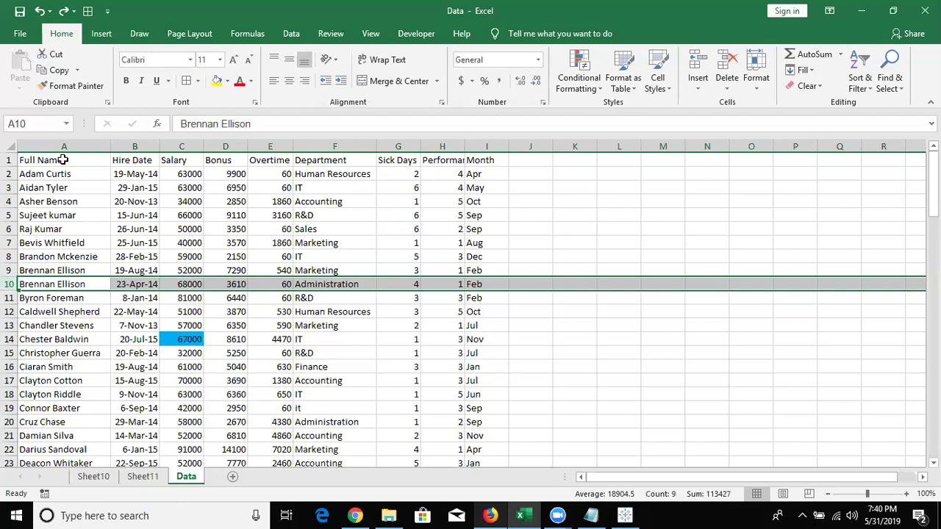
# Back on Sheet11, view the Sum of Sick Days value field settings and close them unchanged.
pyautogui.click(141, 478)
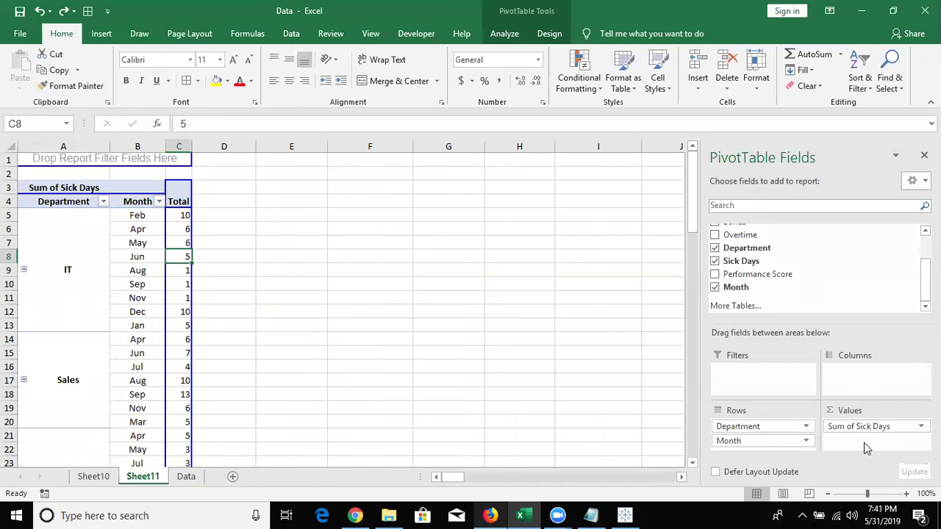
pyautogui.click(903, 427)
pyautogui.click(902, 411)
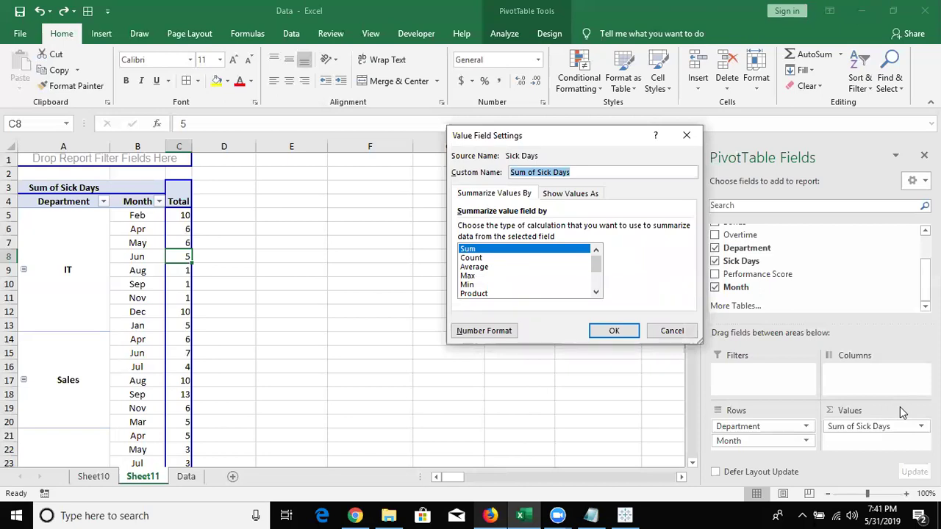
pyautogui.press('Escape')
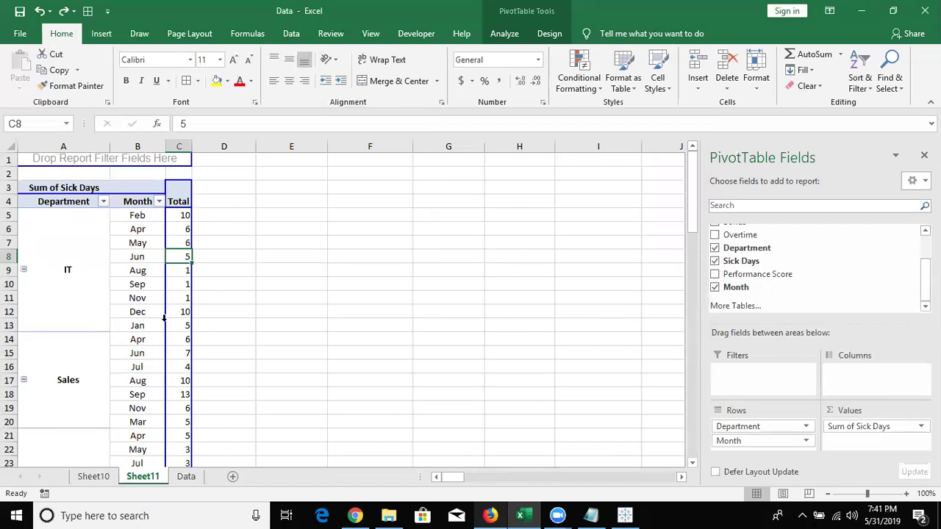
pyautogui.moveTo(166, 325); pyautogui.dragTo(785, 373)
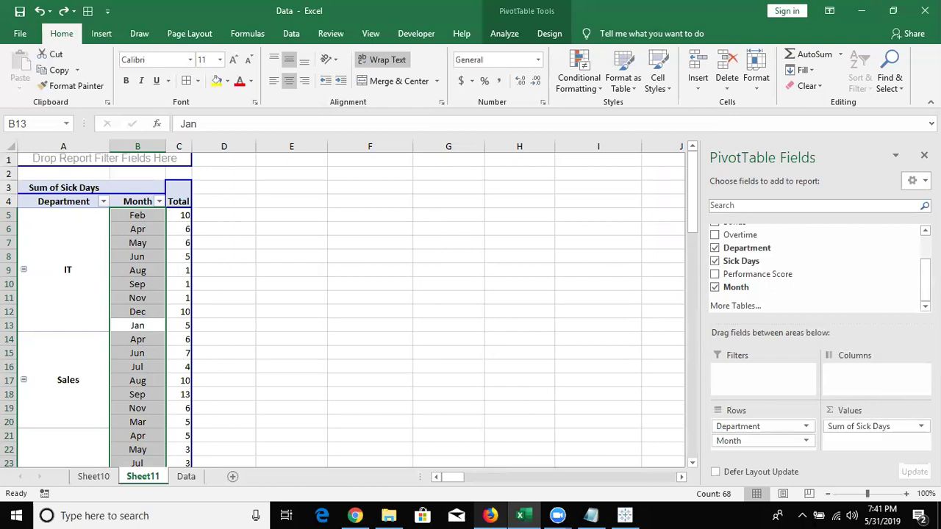
# Drag Performance Score from the field list into the Filters area, leaving it at (All).
pyautogui.scroll(1, 808, 265)
pyautogui.scroll(1, 809, 264)
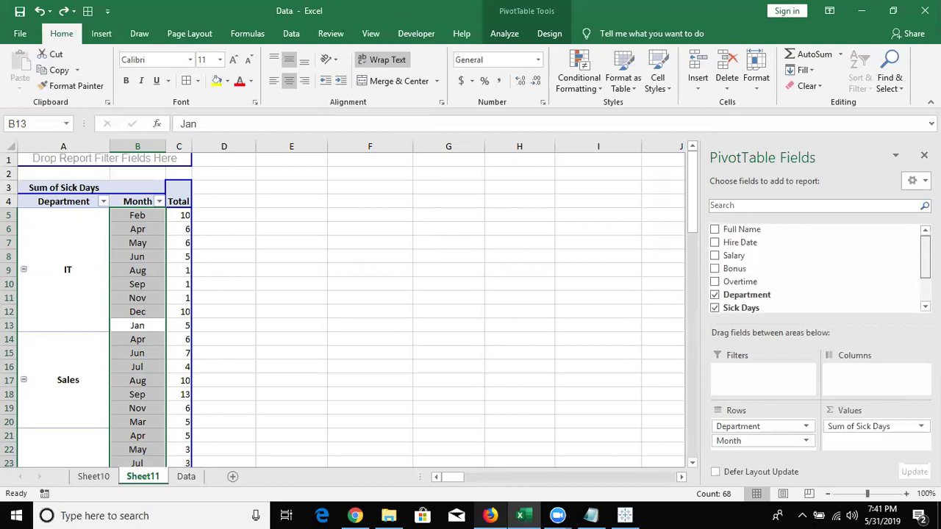
pyautogui.scroll(-1, 809, 264)
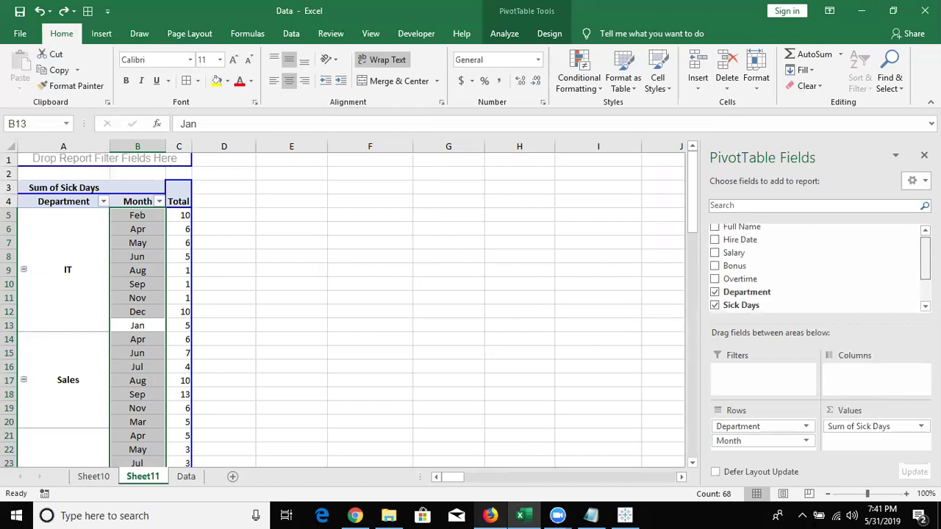
pyautogui.scroll(-1, 830, 293)
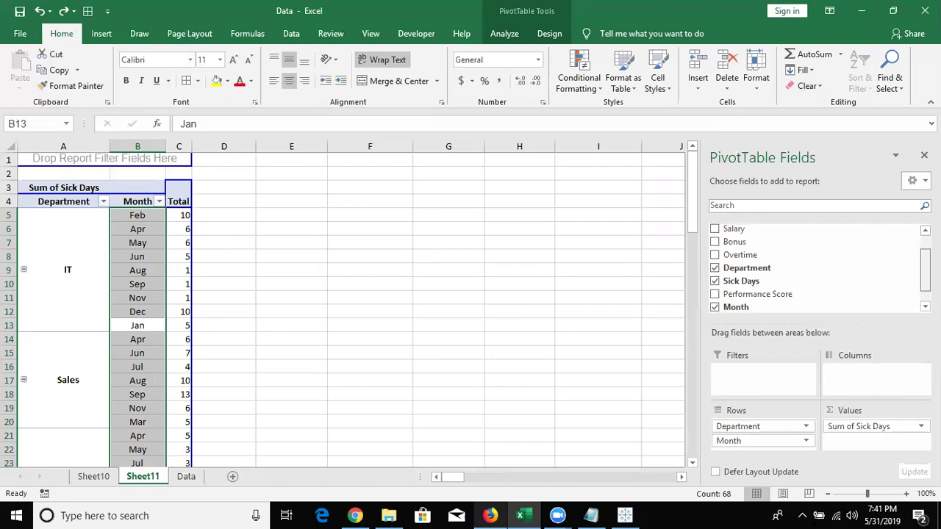
pyautogui.scroll(-1, 805, 286)
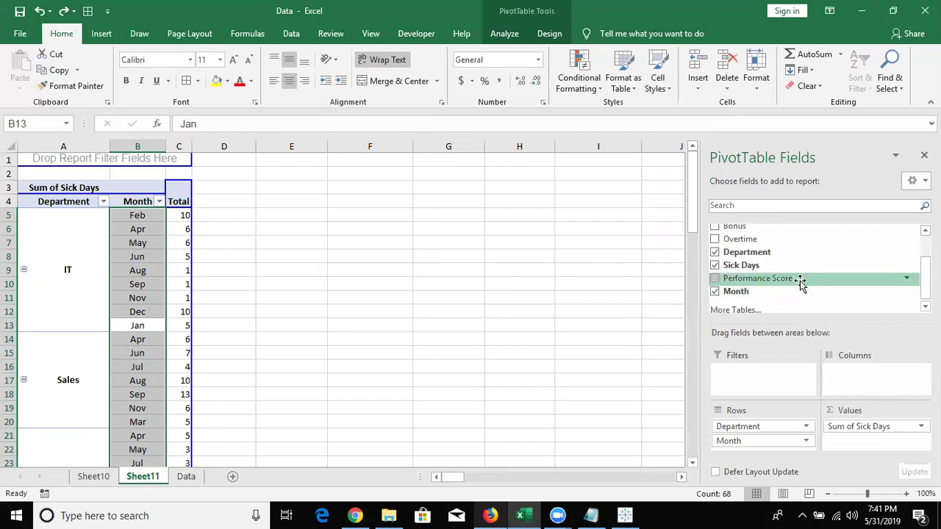
pyautogui.moveTo(802, 280); pyautogui.dragTo(788, 376)
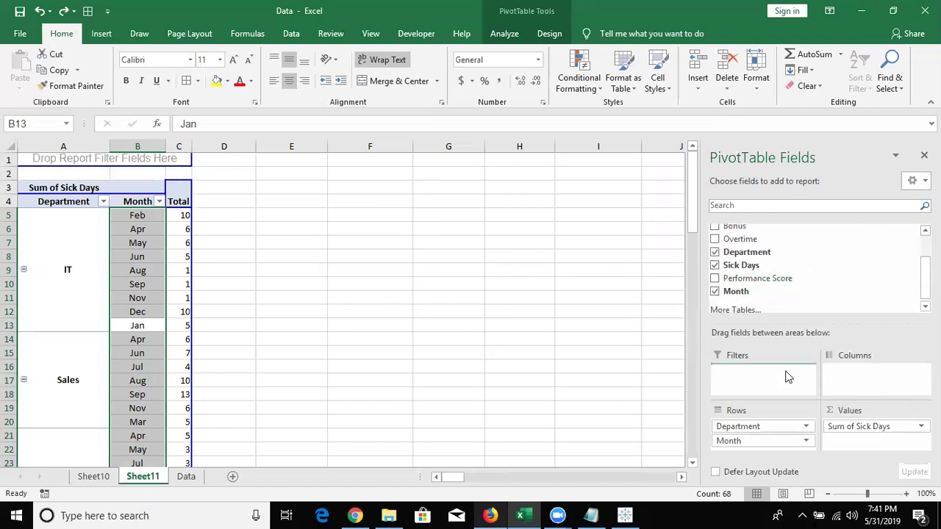
pyautogui.click(185, 280)
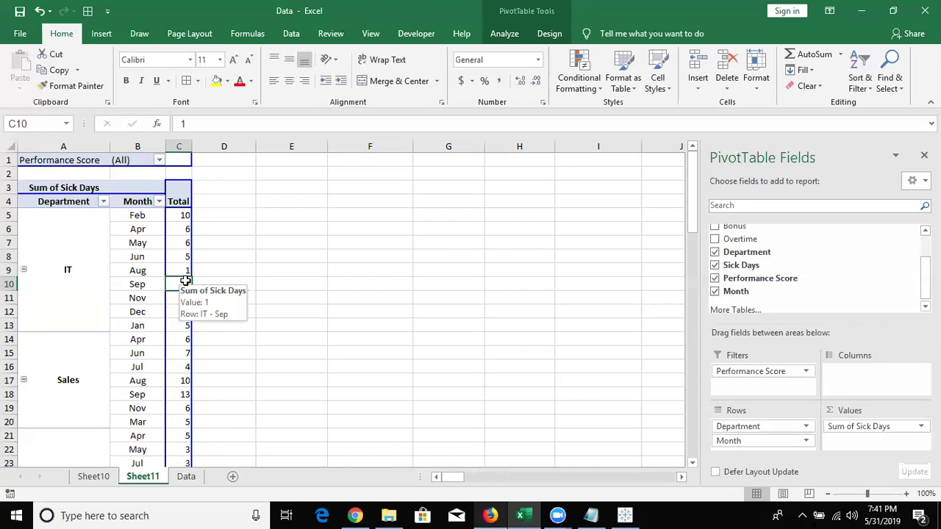
pyautogui.click(160, 161)
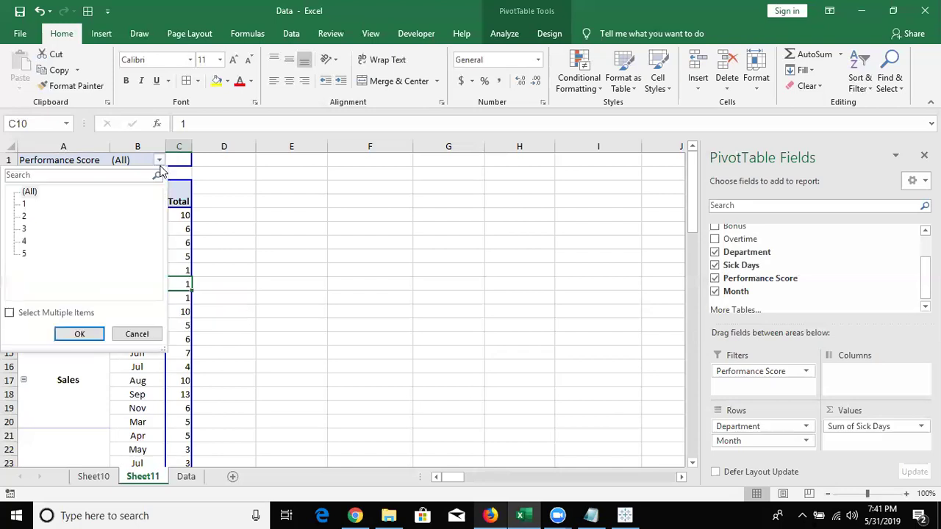
pyautogui.click(24, 255)
pyautogui.click(78, 334)
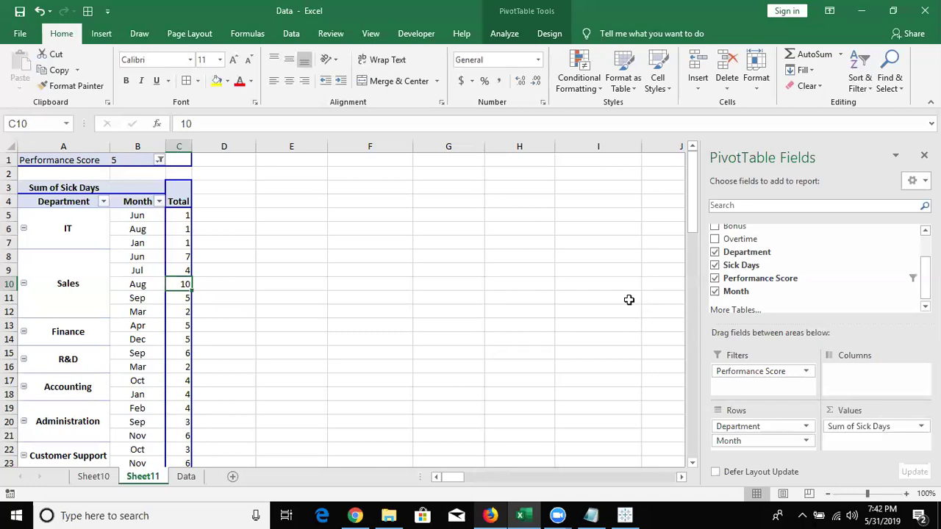
pyautogui.press('Down')
pyautogui.press('Down')
pyautogui.press('Down')
pyautogui.press('Down')
pyautogui.press('Down')
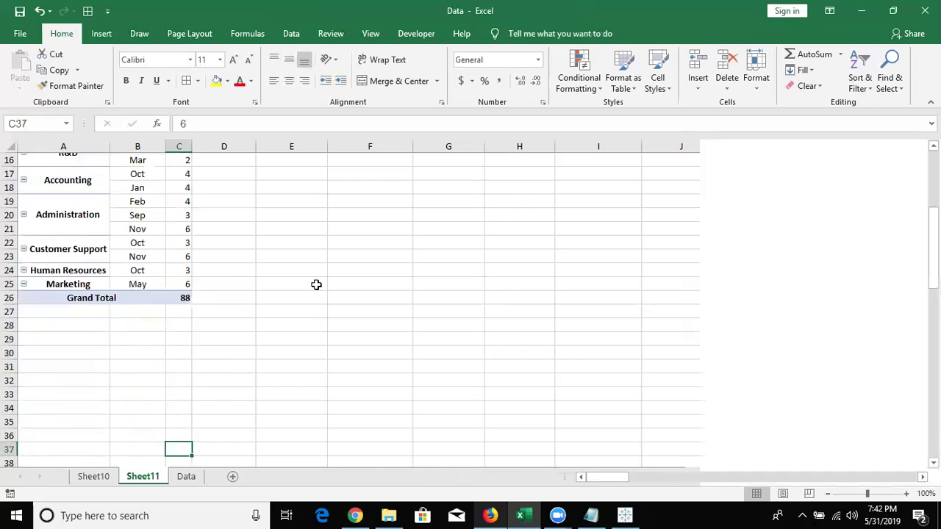
pyautogui.press('Up')
pyautogui.press('Up')
pyautogui.press('Up')
pyautogui.press('Up')
pyautogui.press('Up')
pyautogui.press('Up')
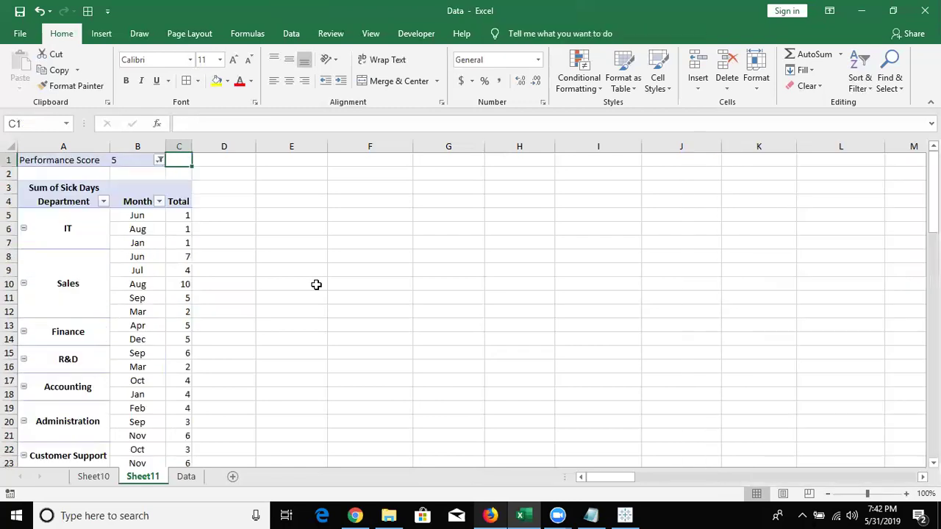
pyautogui.click(136, 275)
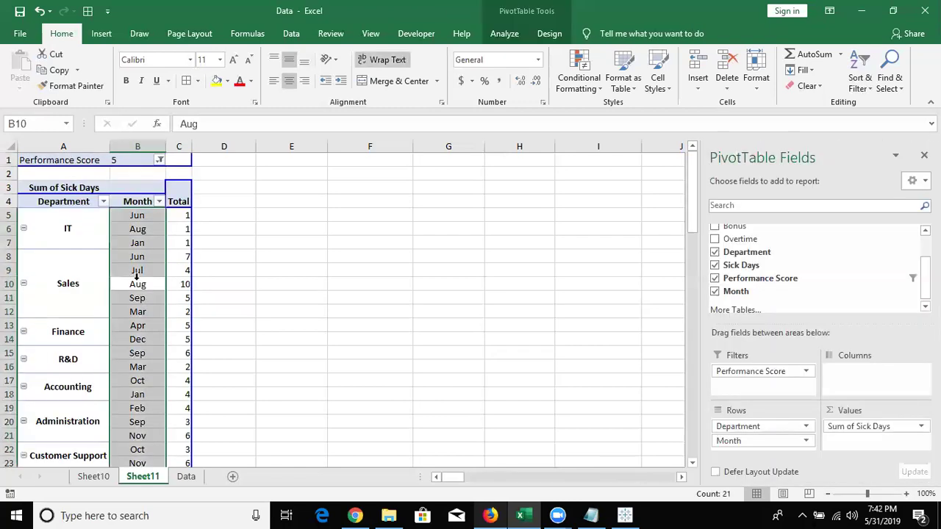
pyautogui.click(159, 160)
pyautogui.click(29, 191)
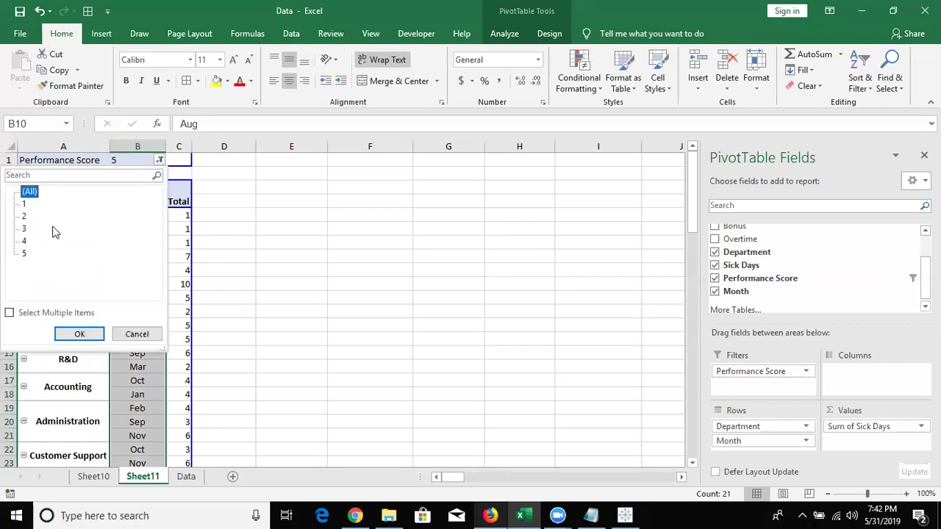
pyautogui.click(78, 332)
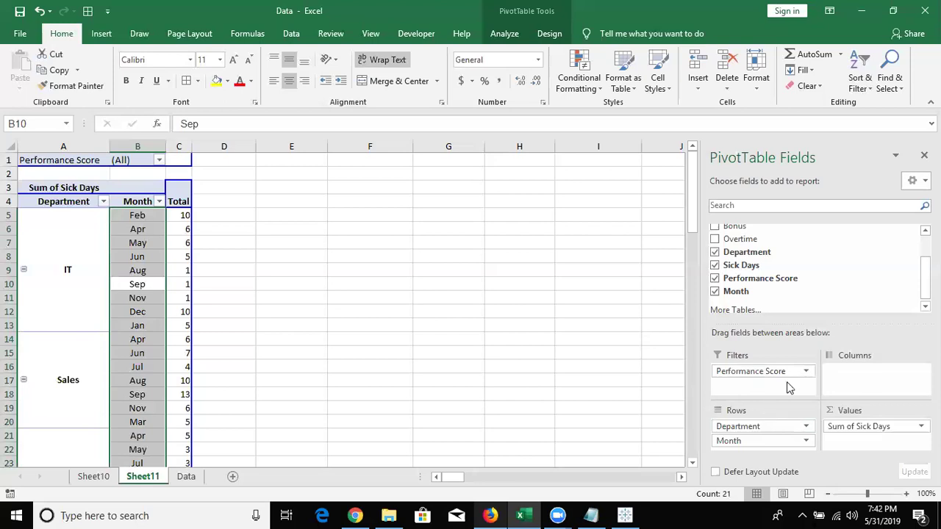
# Move Month from Rows into Filters, leaving Sick Days totals per department (Grand Total 334).
pyautogui.click(758, 444)
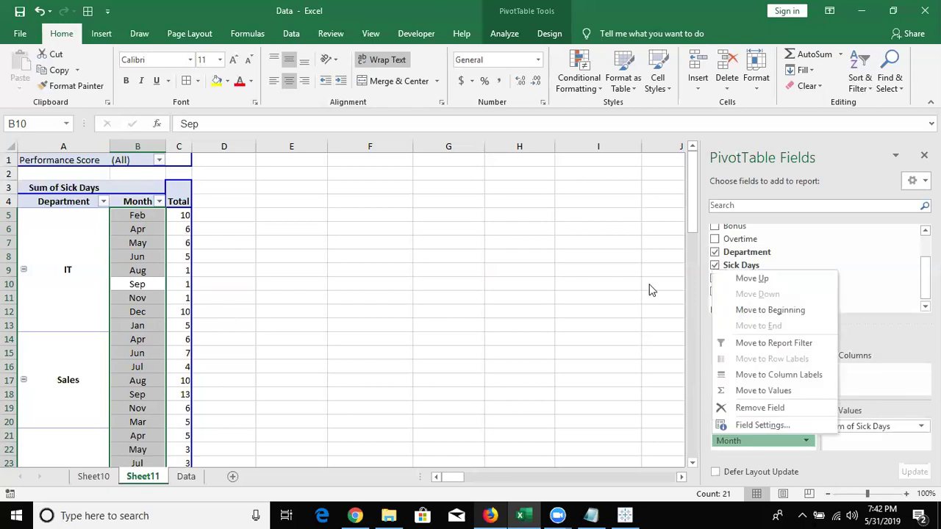
pyautogui.moveTo(730, 294)
pyautogui.mouseDown()
pyautogui.moveTo(730, 451)
pyautogui.moveTo(761, 385)
pyautogui.mouseUp()
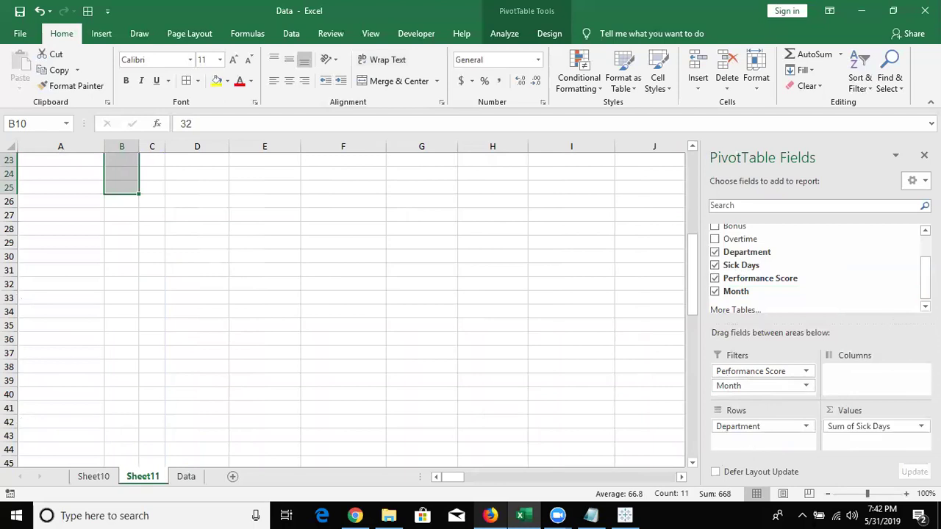
pyautogui.scroll(1, 914, 248)
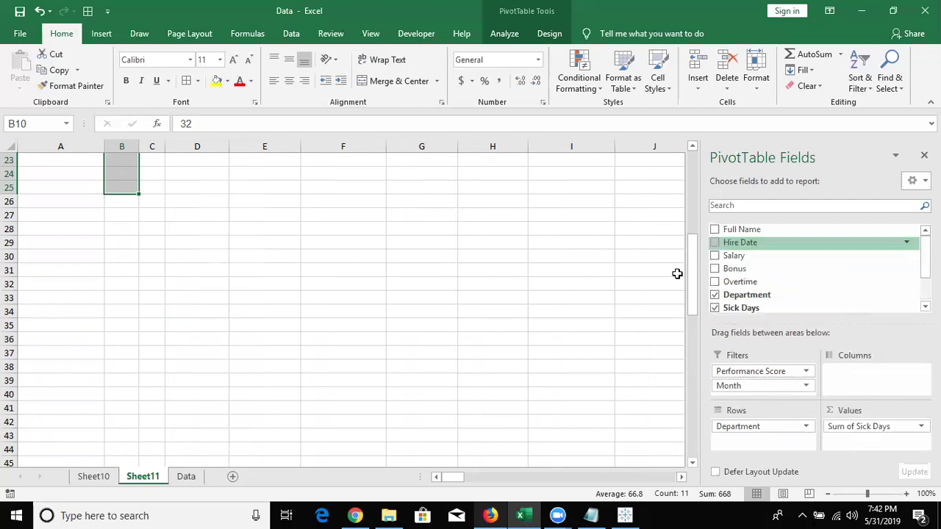
pyautogui.click(692, 181)
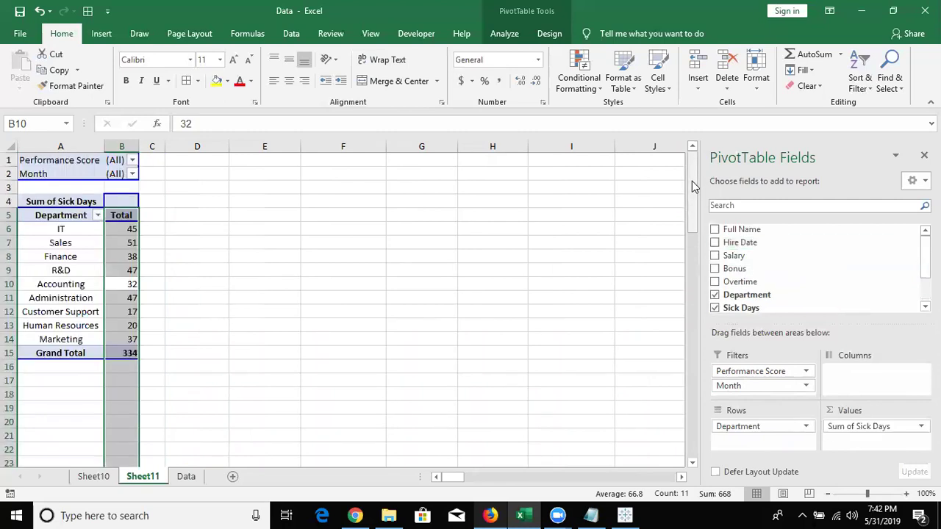